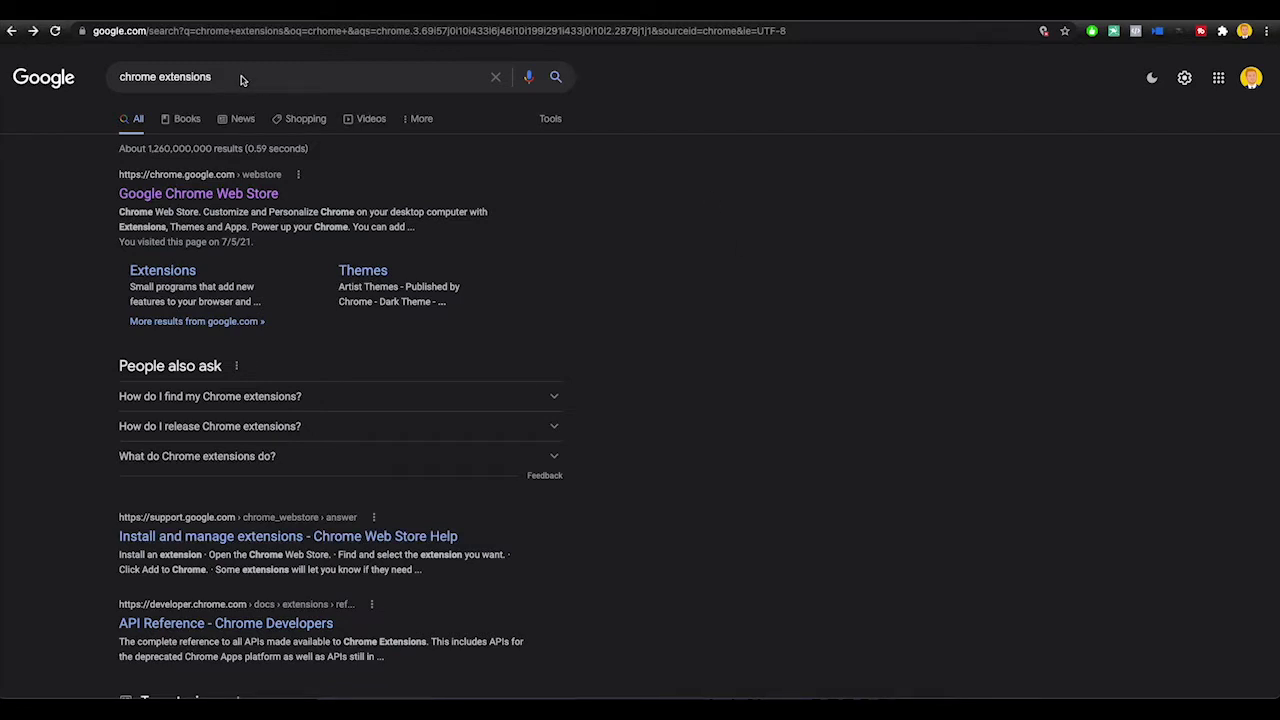
- Select the 'chrome extensions' query in the Google search results page
drag(229, 77, 100, 80)
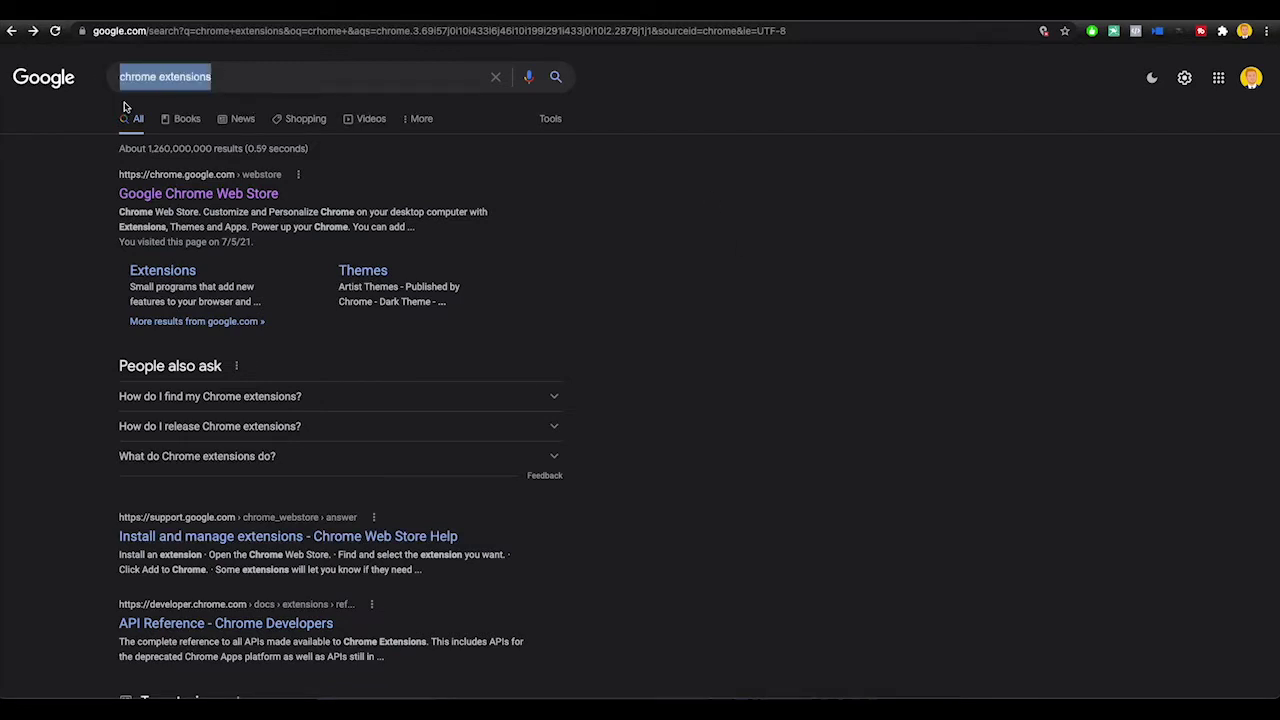
- Search the Chrome Web Store for 'prospectin' and open the ProspectIn extension listing
click(186, 200)
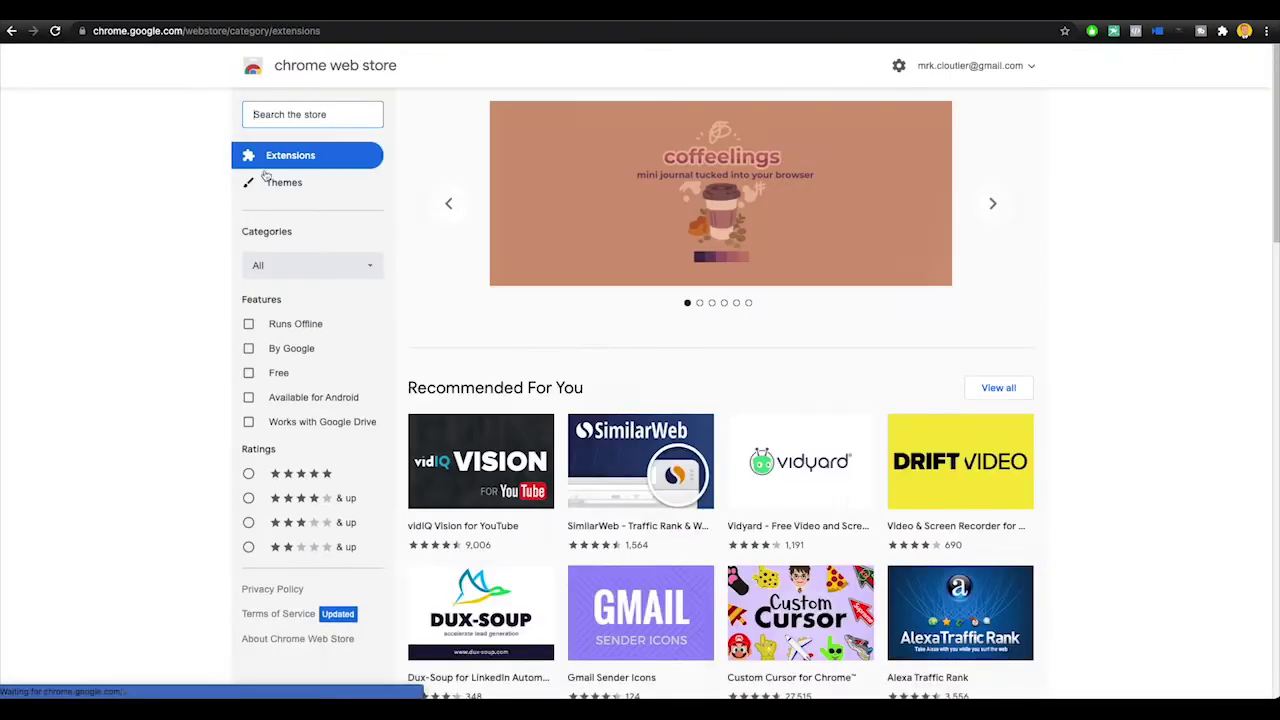
click(290, 114)
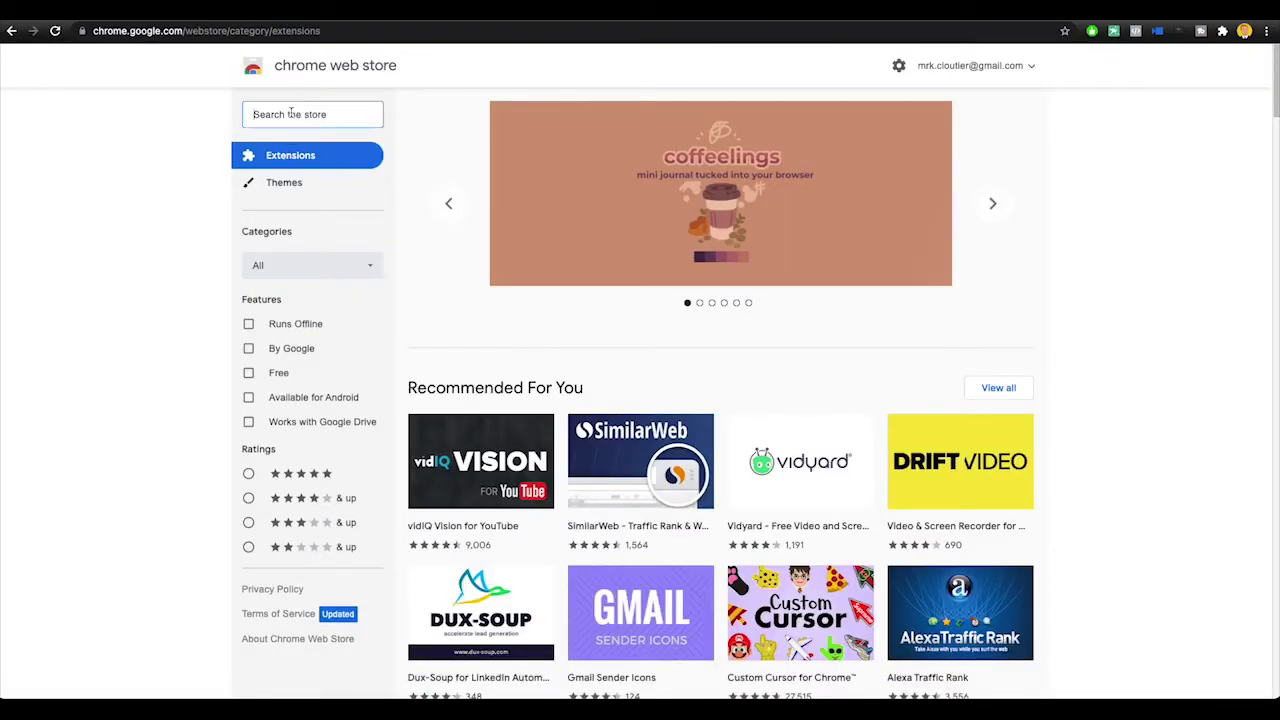
text(pros)
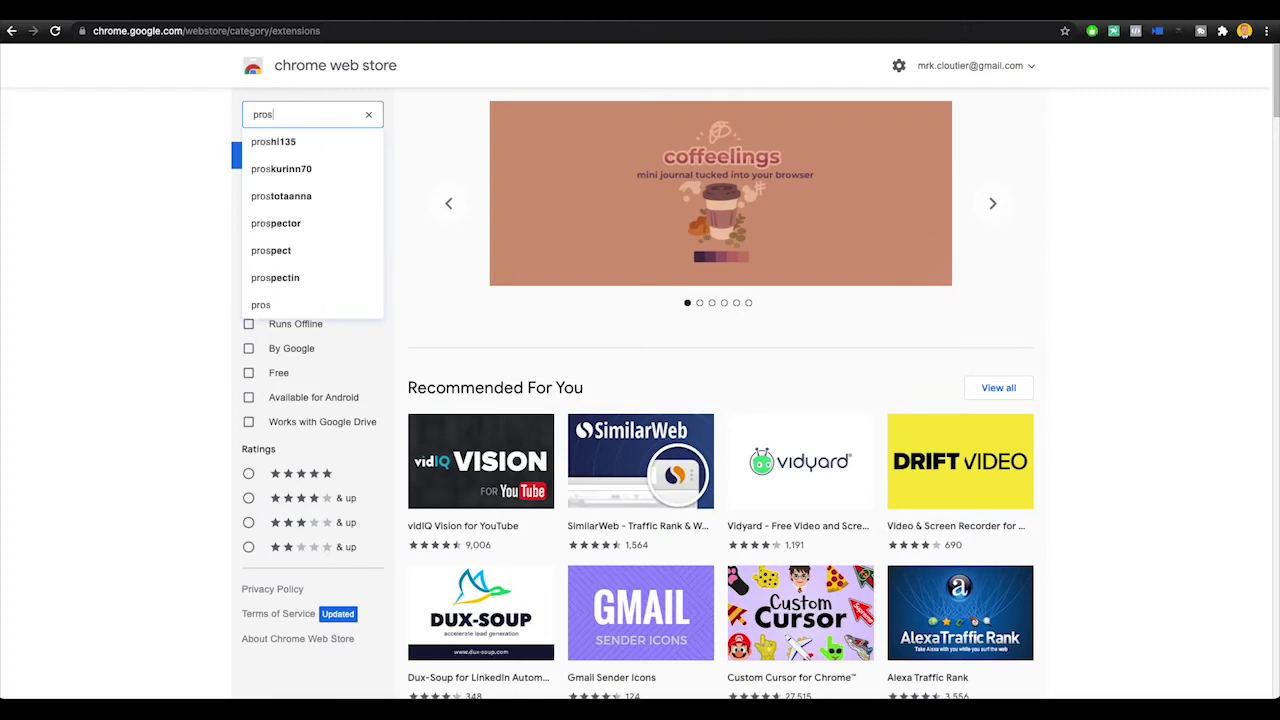
text(pectin)
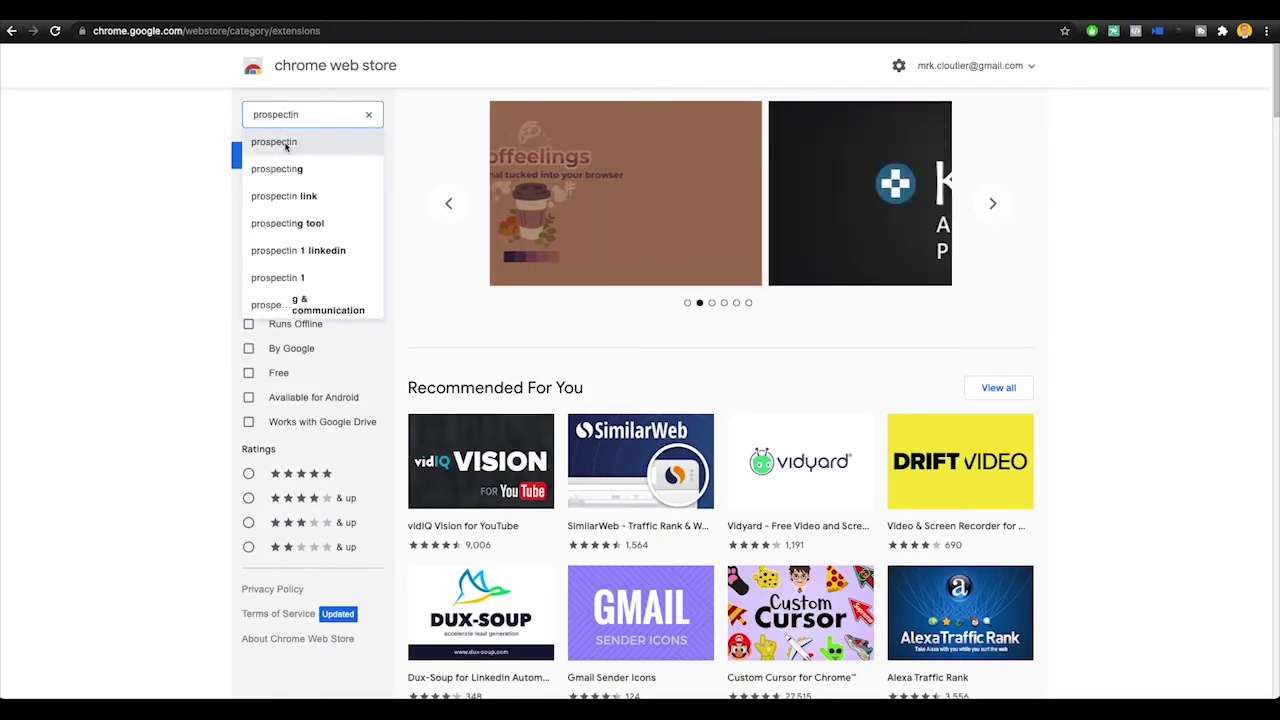
click(285, 150)
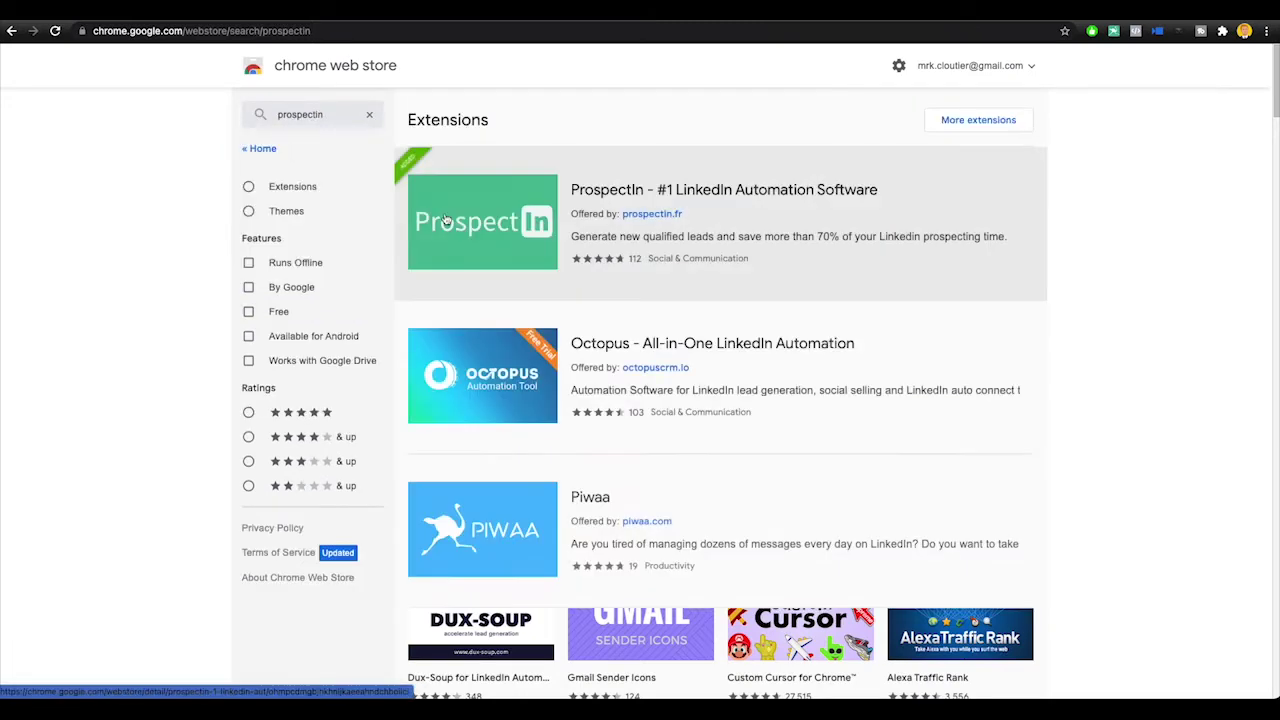
click(516, 215)
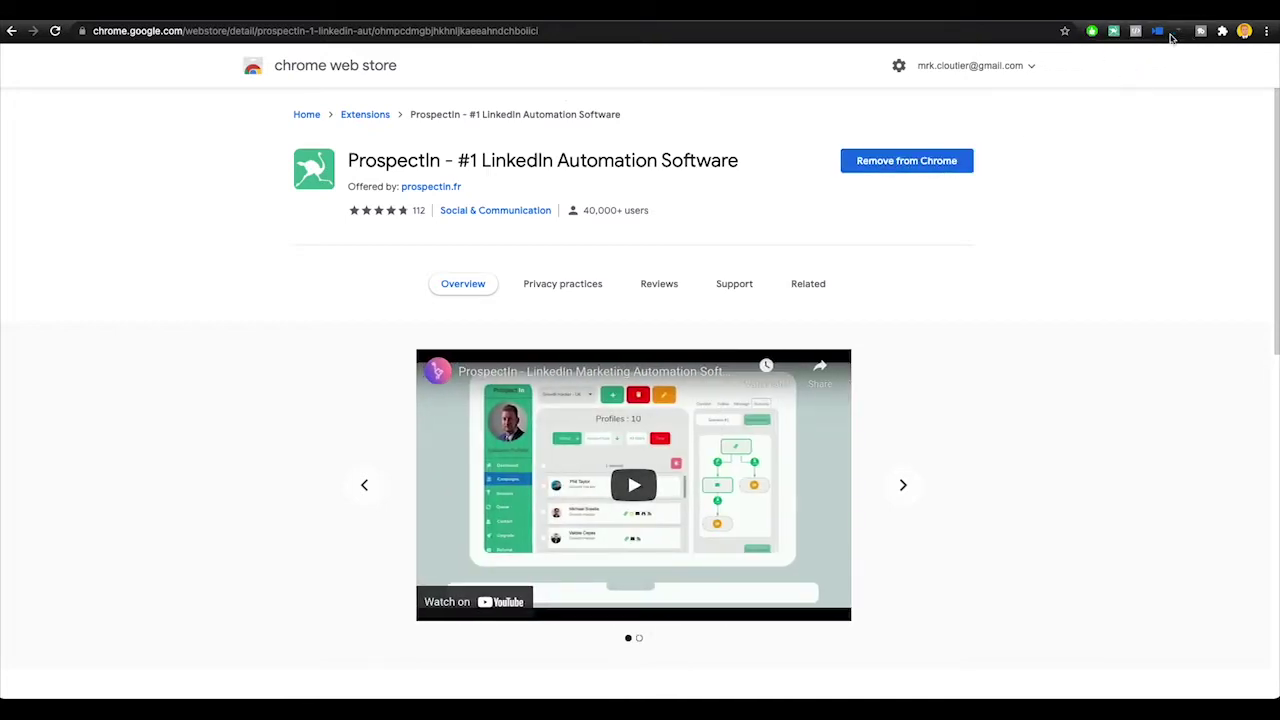
- Pin ProspectIn to the browser toolbar and open its popup
click(1222, 33)
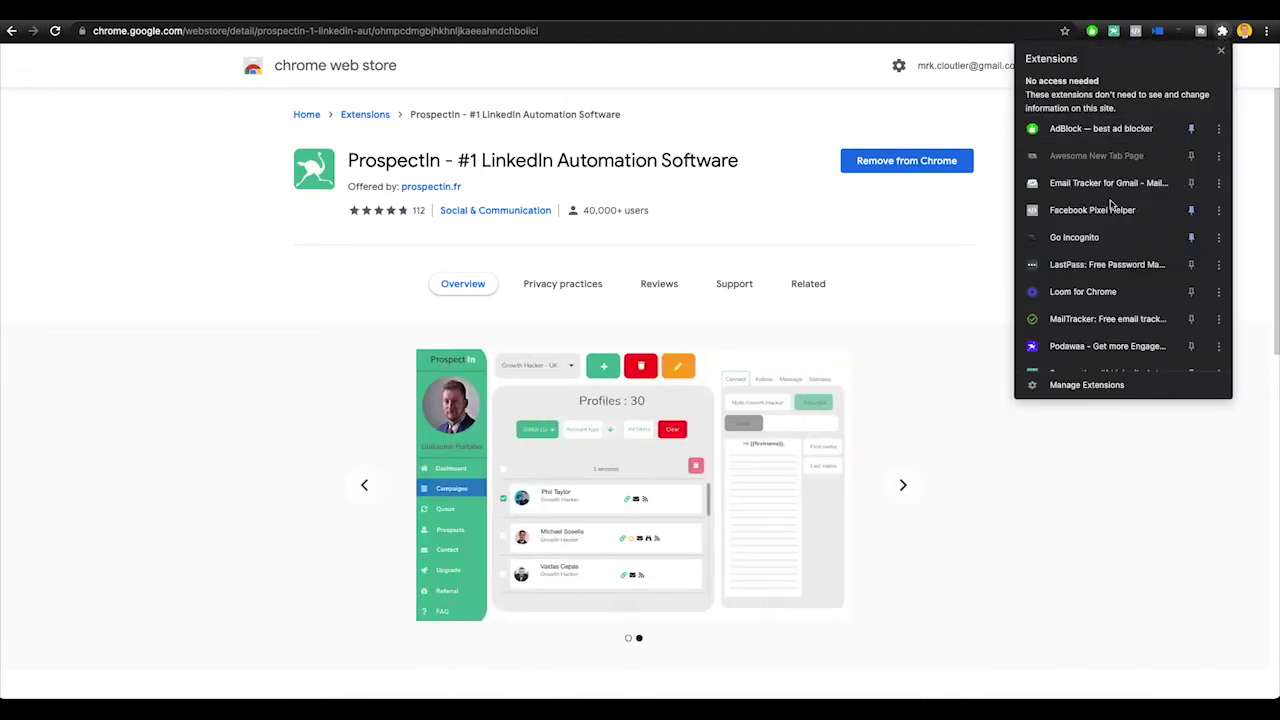
scroll(1120, 300, down, 1)
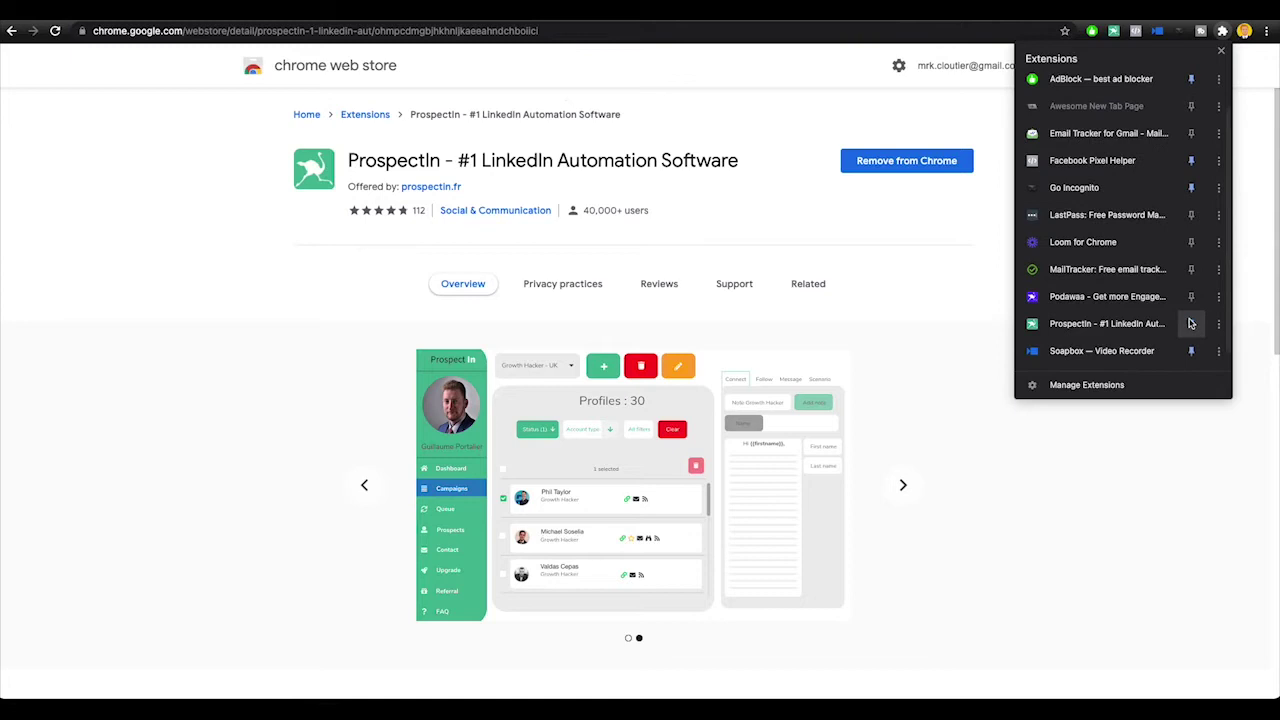
click(1191, 323)
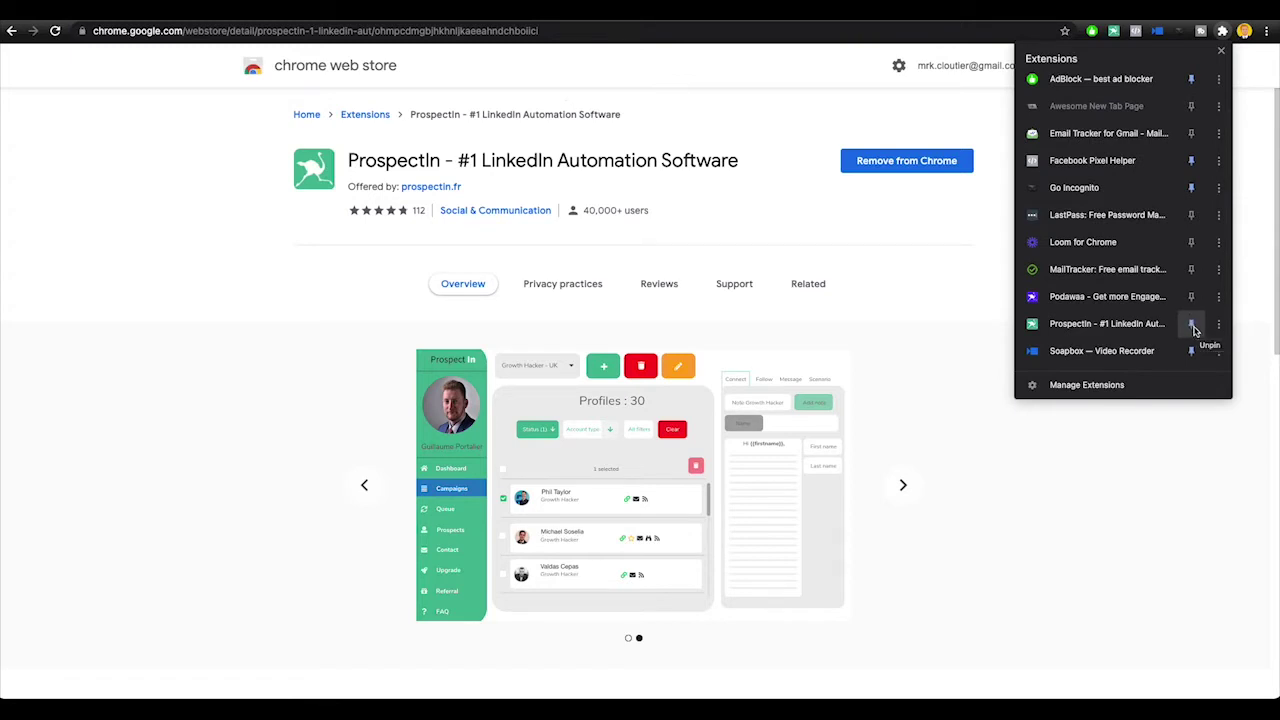
click(1003, 117)
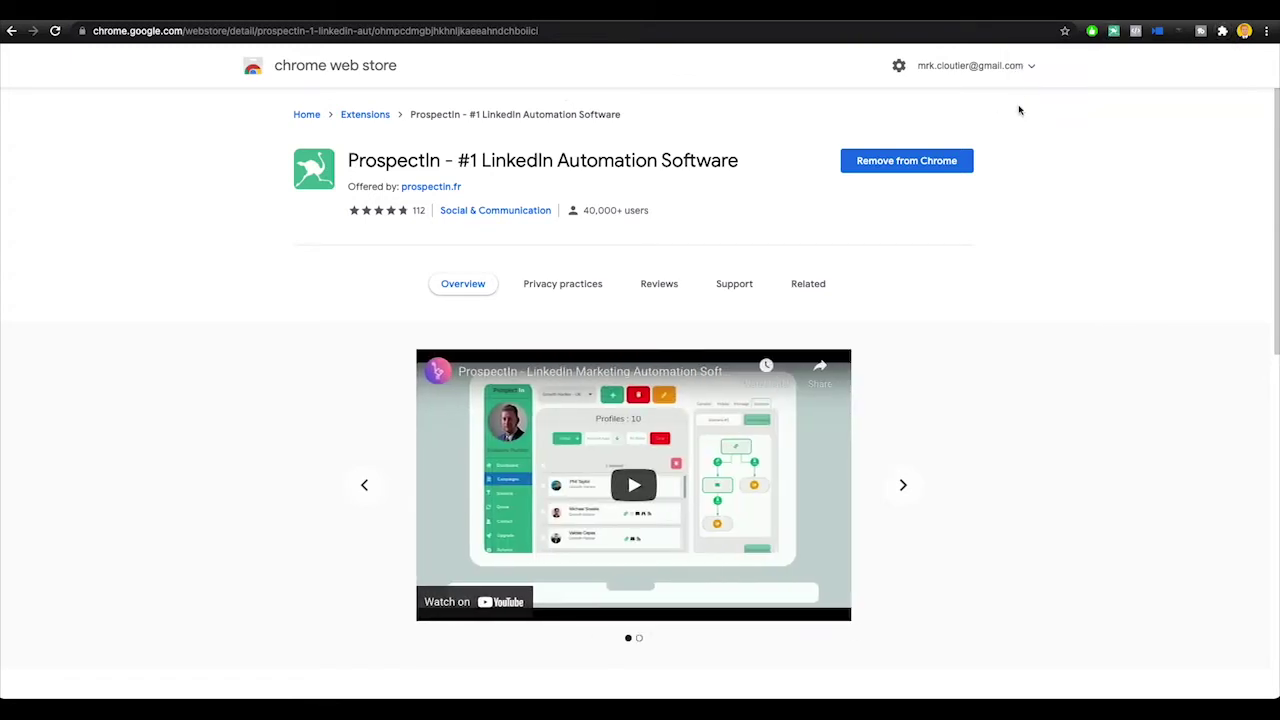
click(1114, 32)
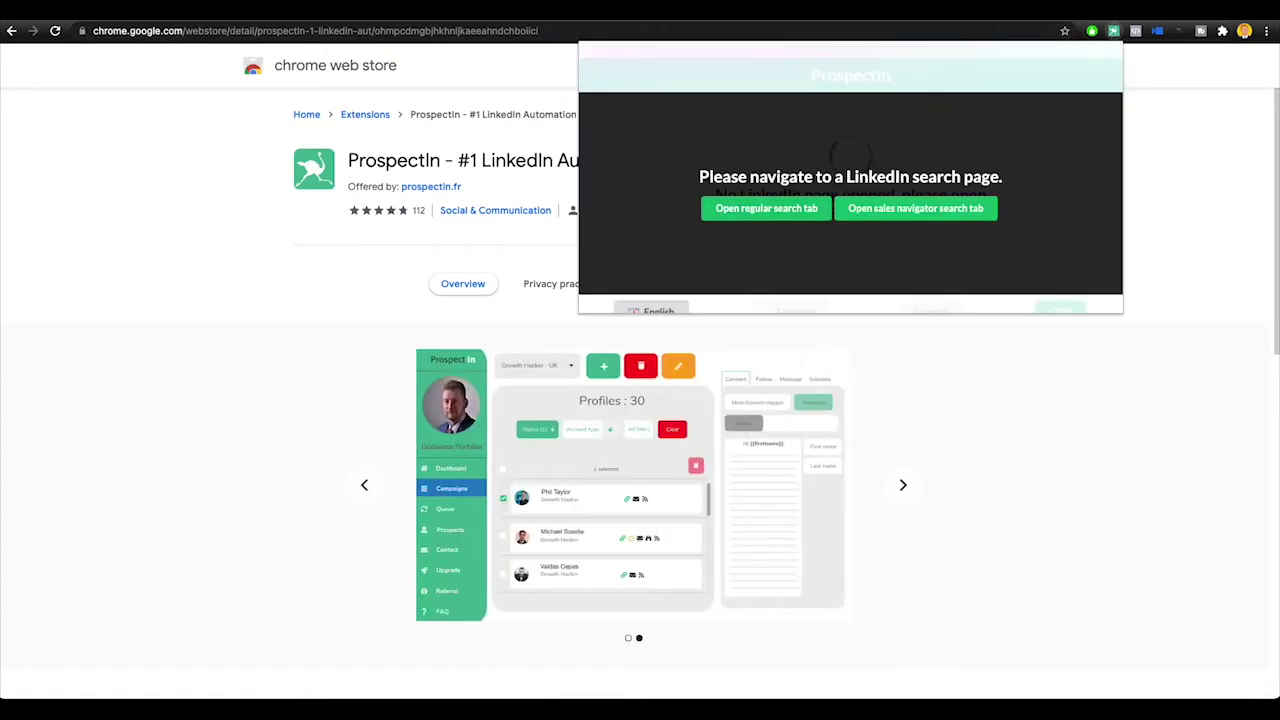
- Open LinkedIn in a new tab and launch the ProspectIn CRM from the extension popup
key(ctrl+t)
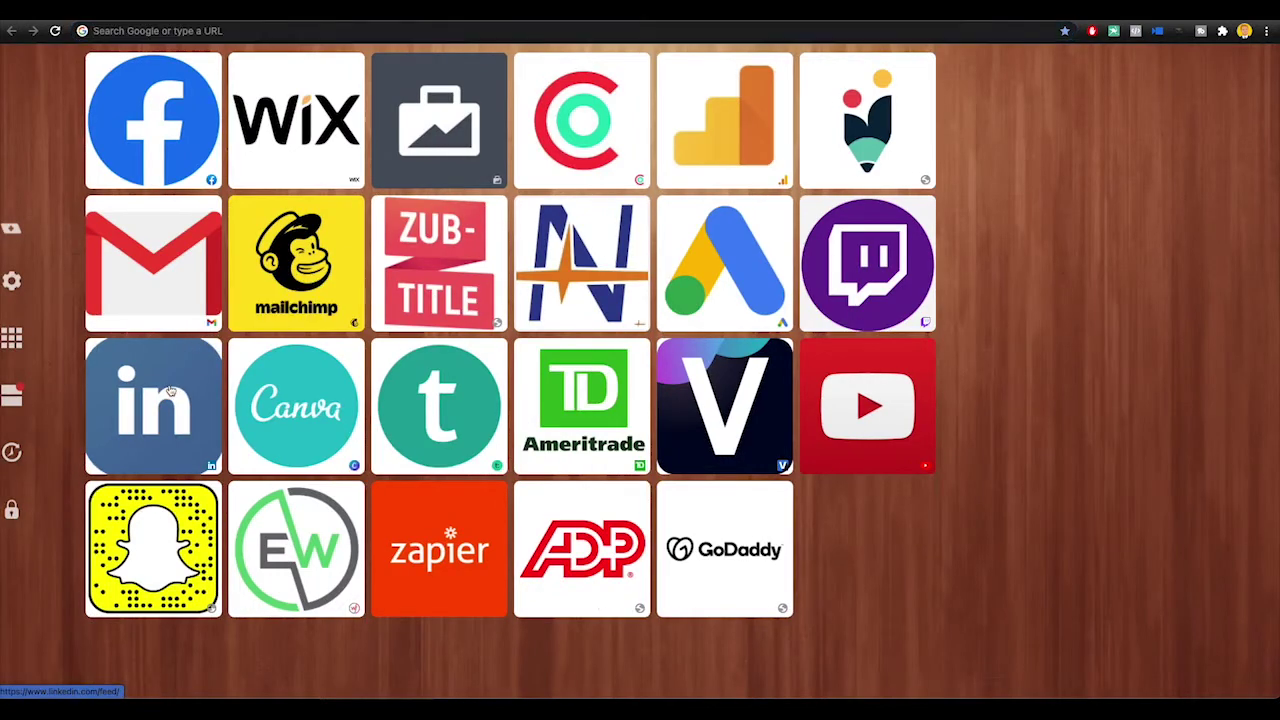
click(194, 382)
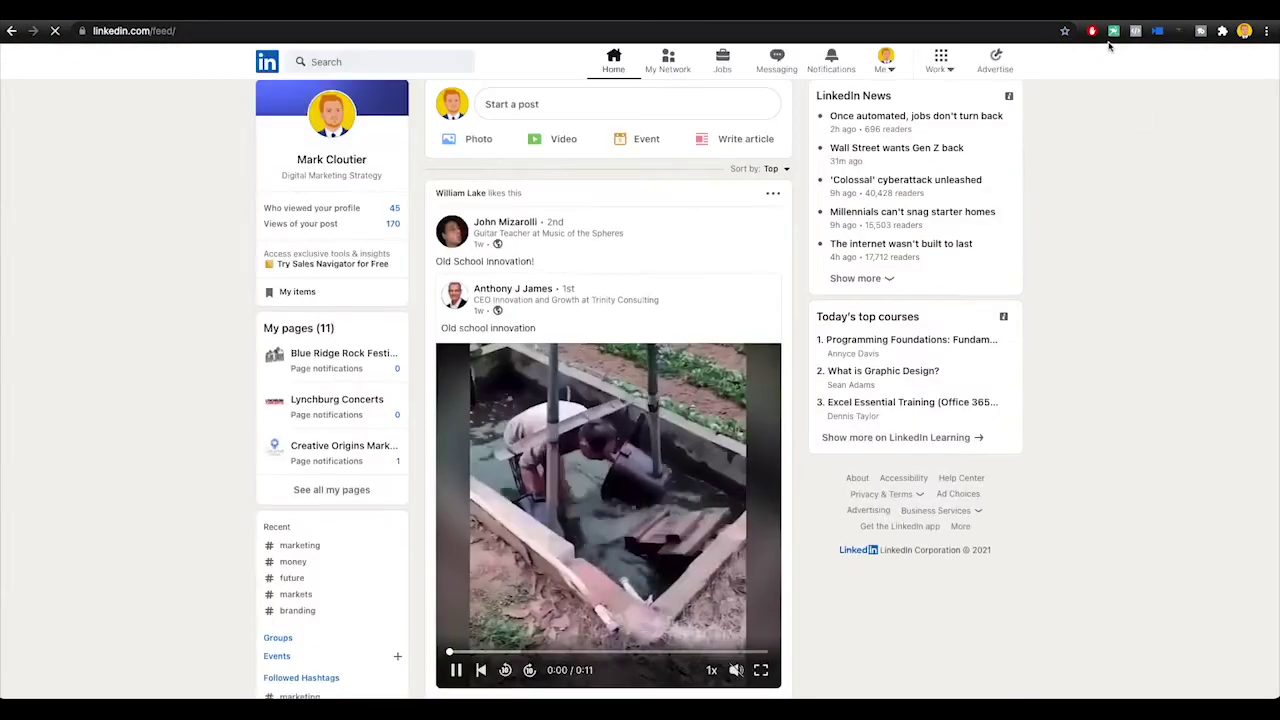
click(1113, 32)
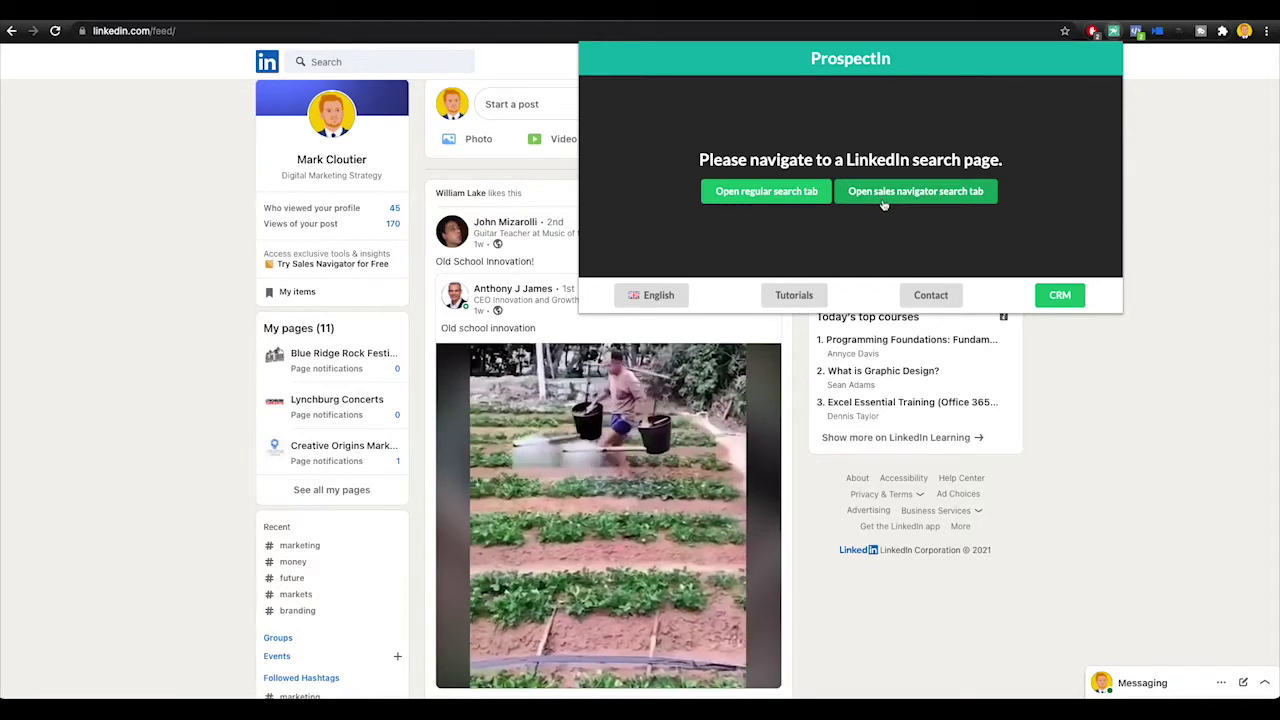
click(1060, 297)
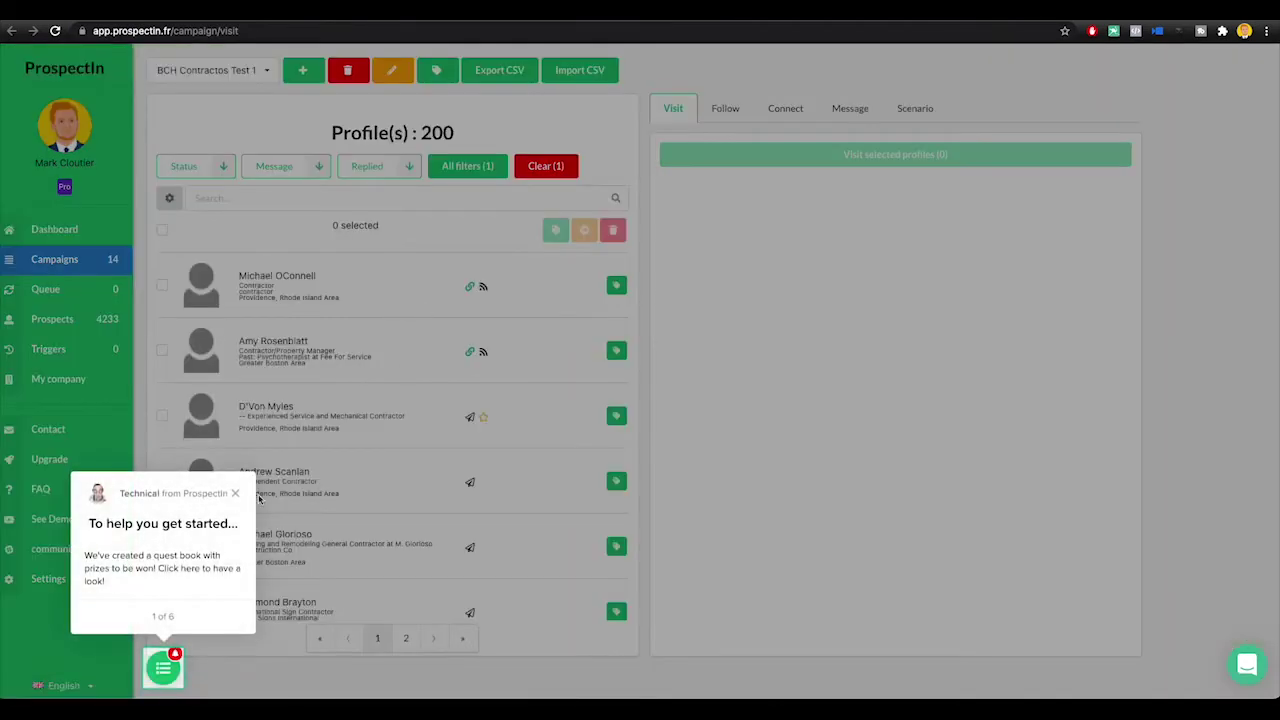
- Dismiss onboarding and create a new campaign named 'trdvsc test 1 YT' under Campaigns
click(236, 494)
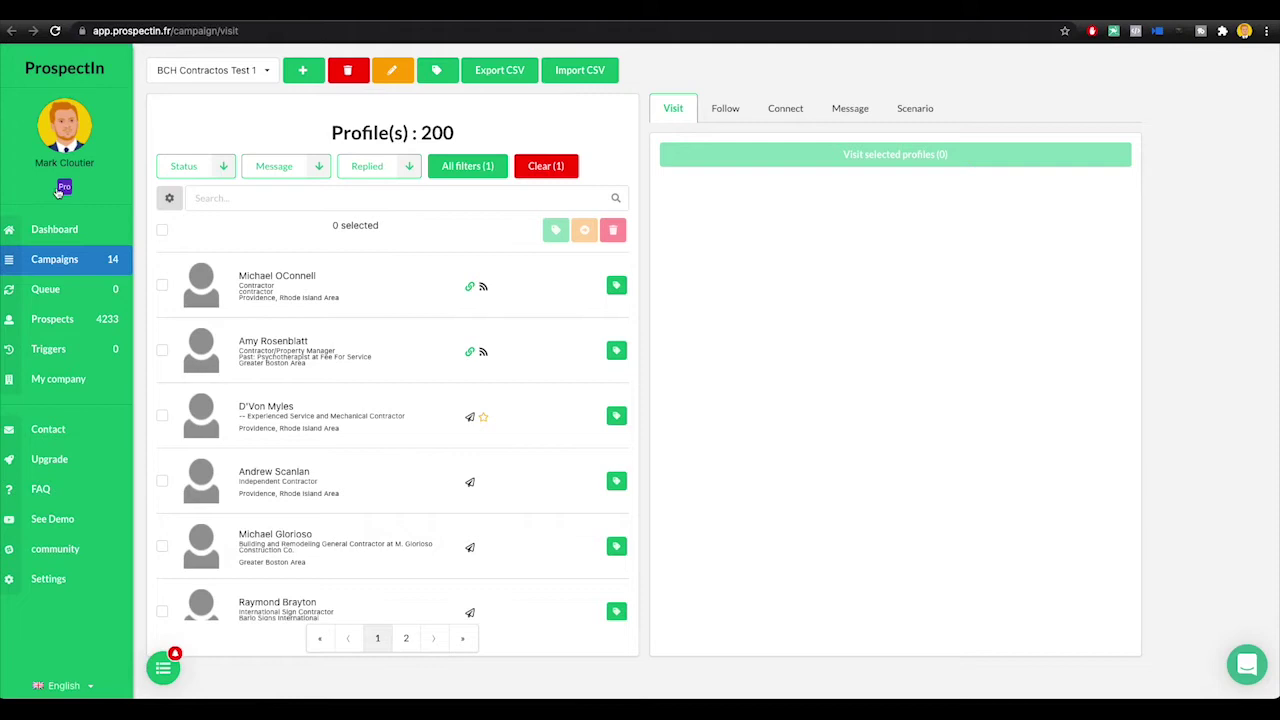
click(70, 264)
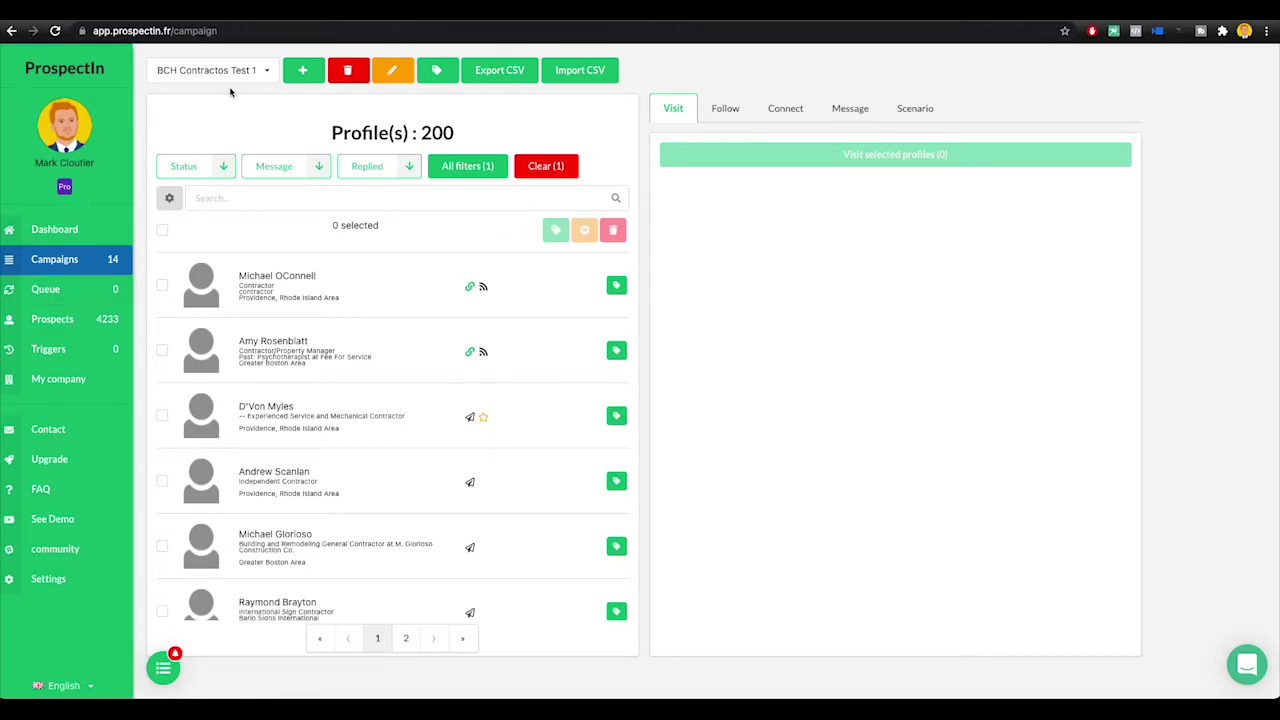
click(304, 72)
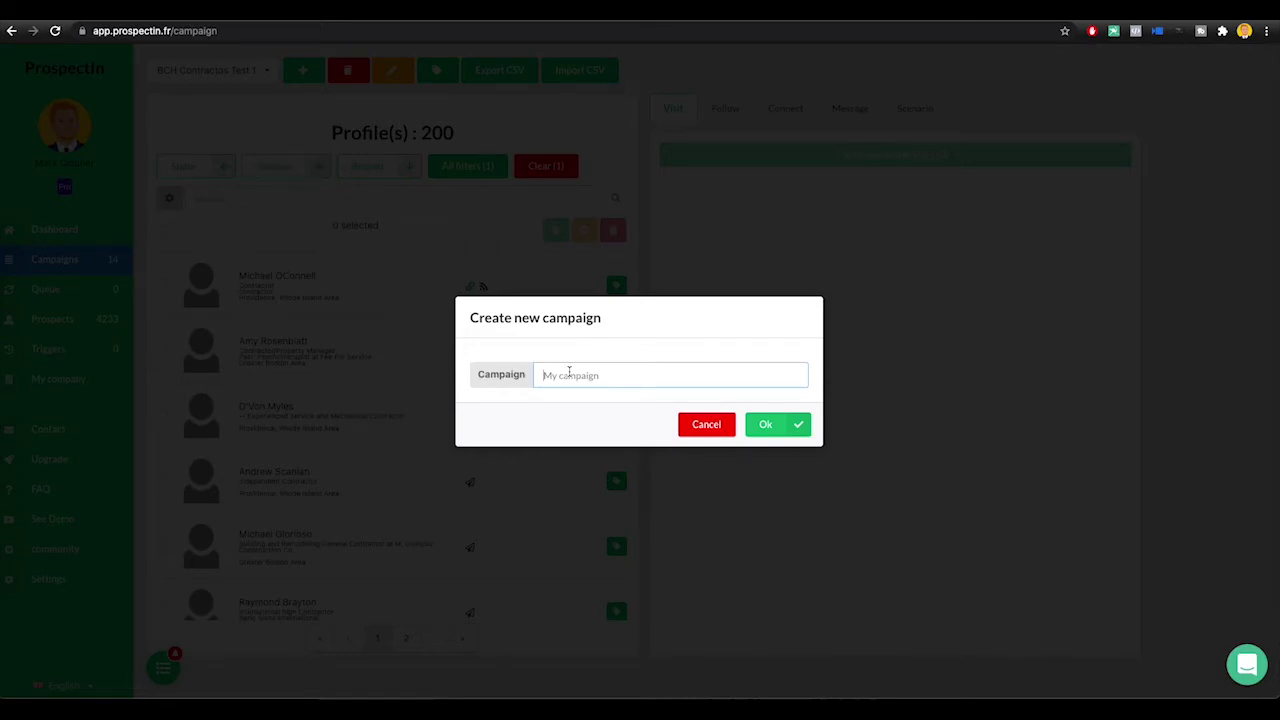
text(video)
key(BackSpace)
key(BackSpace)
key(BackSpace)
key(BackSpace)
text(trdvsc)
click(778, 430)
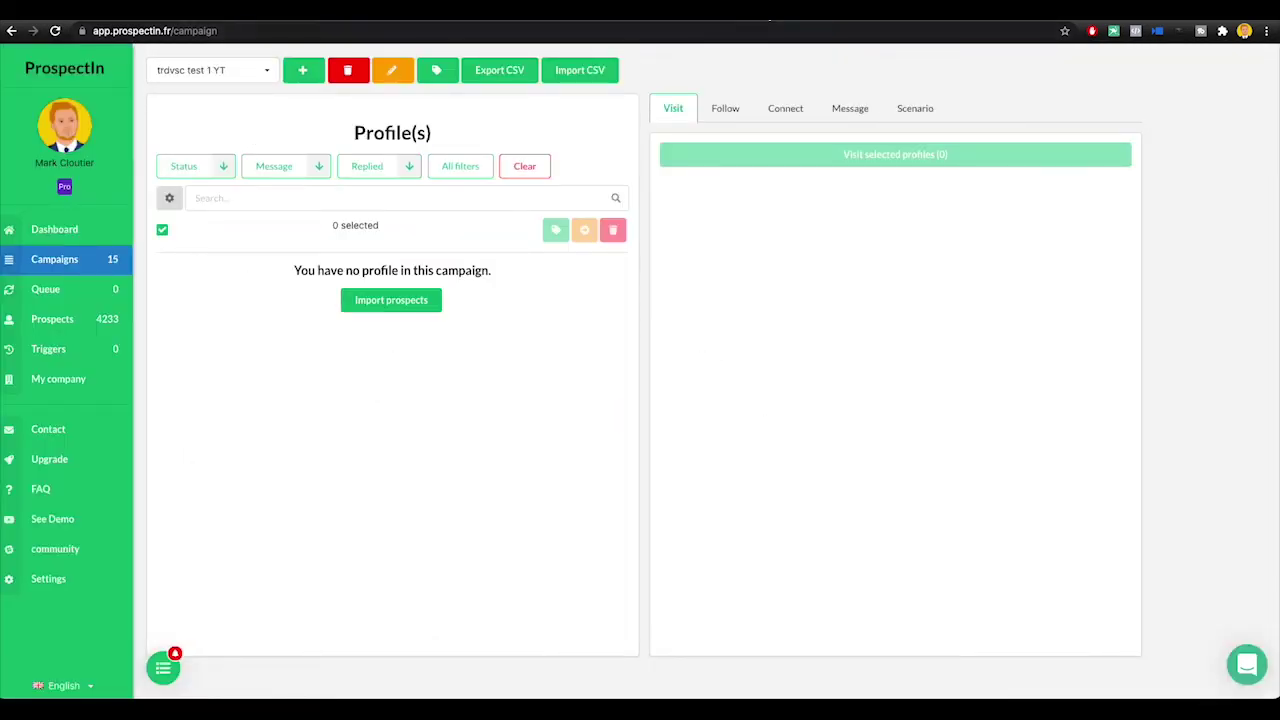
- Back on LinkedIn, open a people search via ProspectIn and clear the 'france' keyword
click(768, 20)
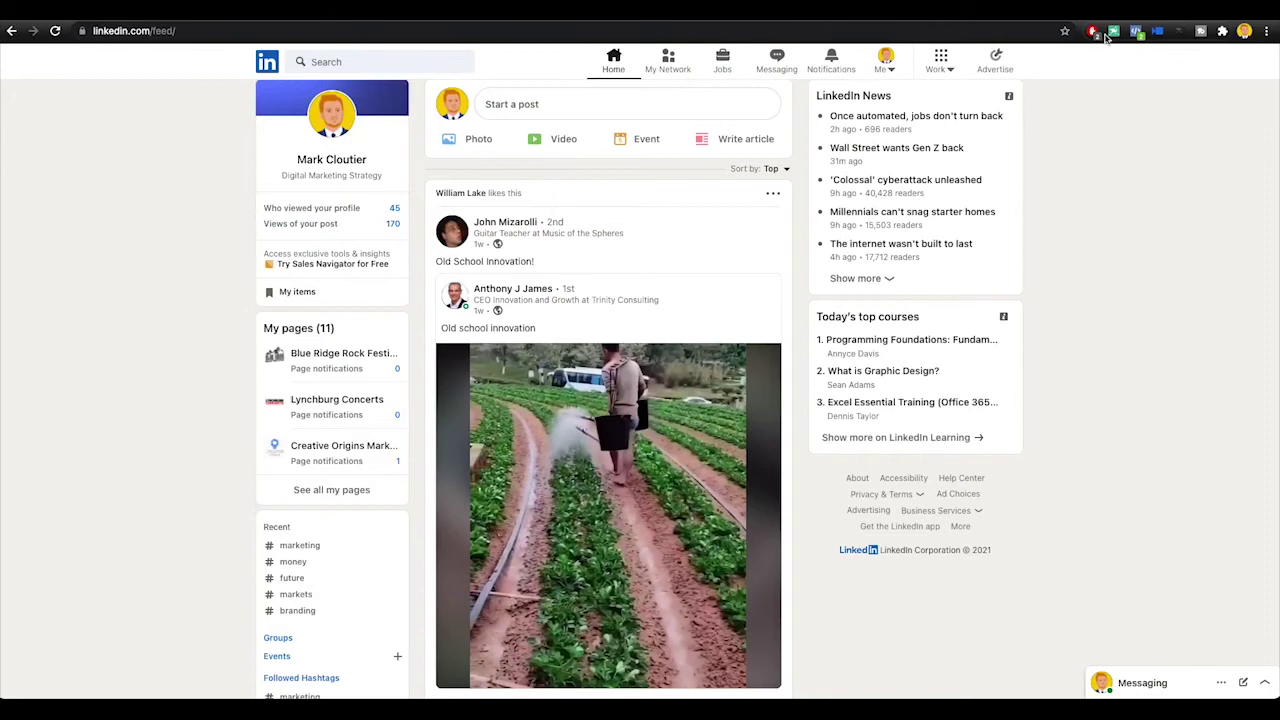
click(1135, 32)
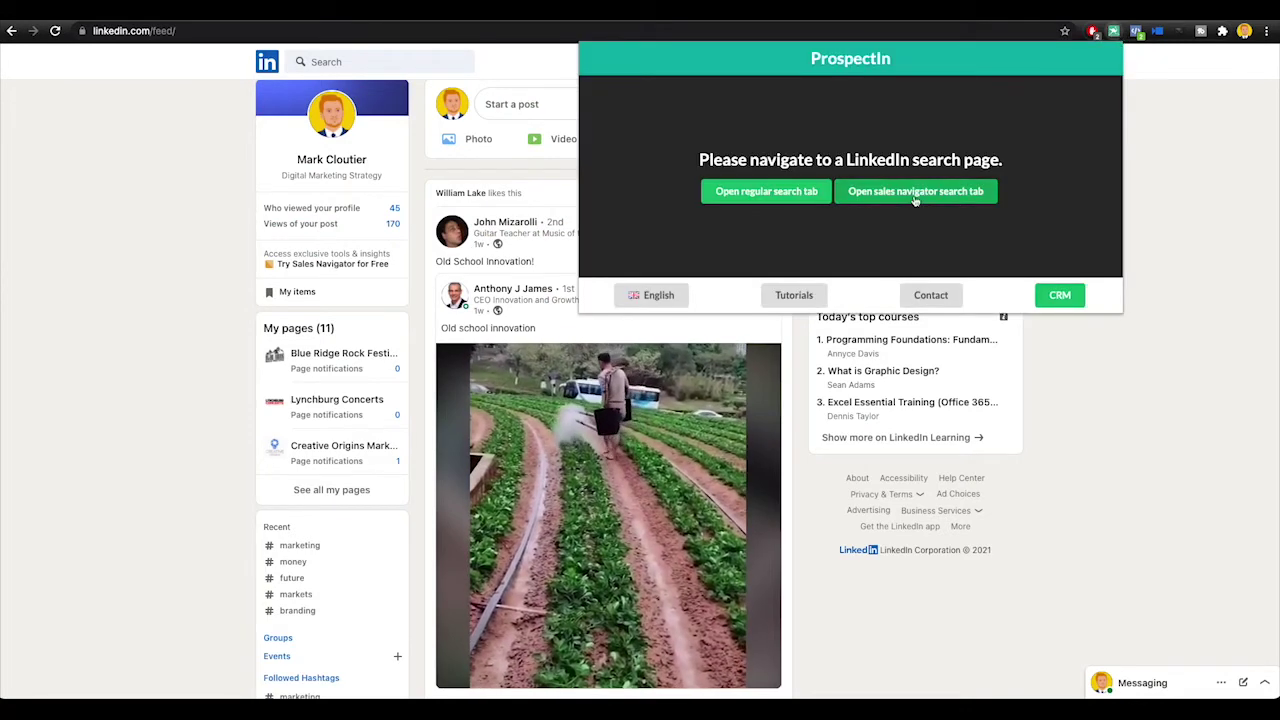
click(772, 200)
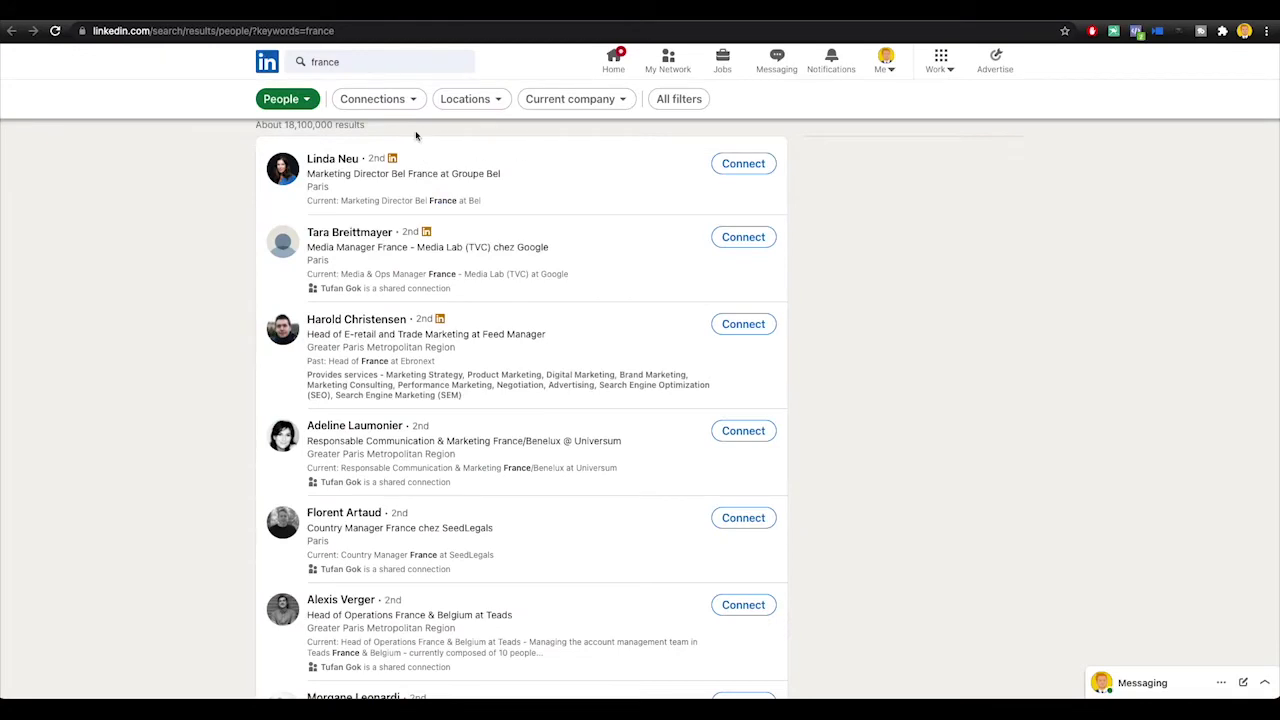
click(349, 61)
key(BackSpace)
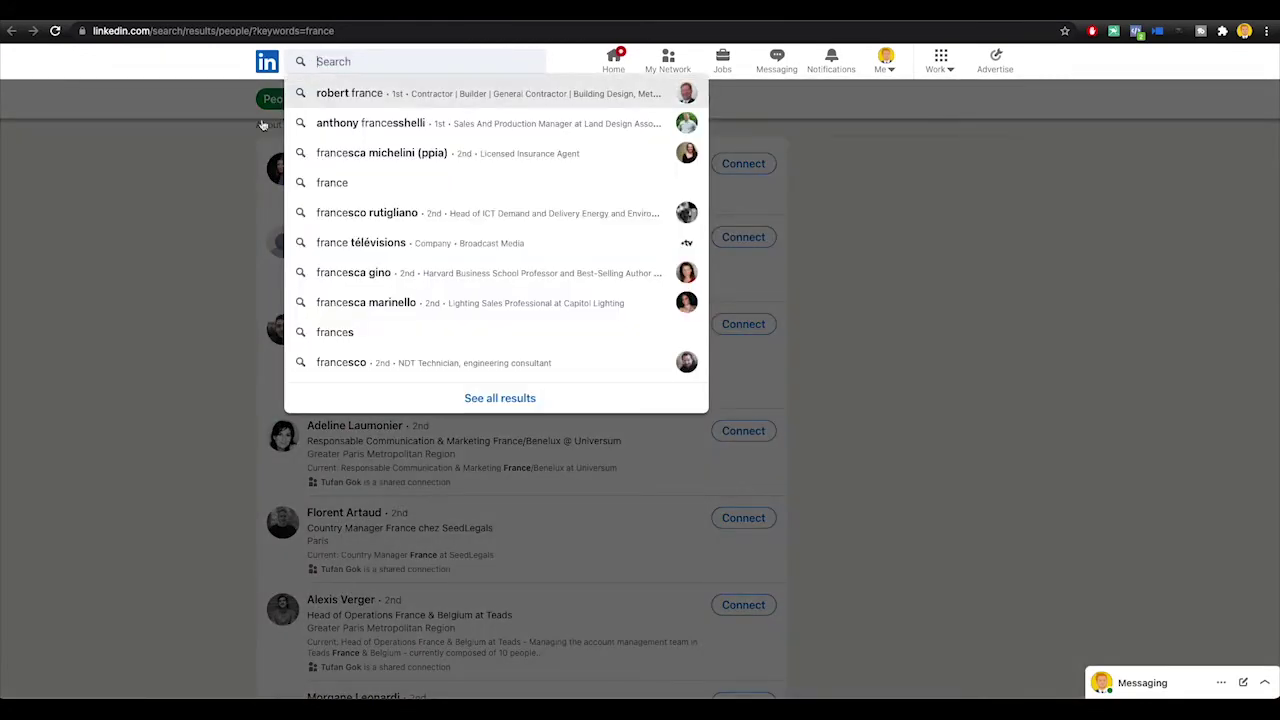
click(264, 127)
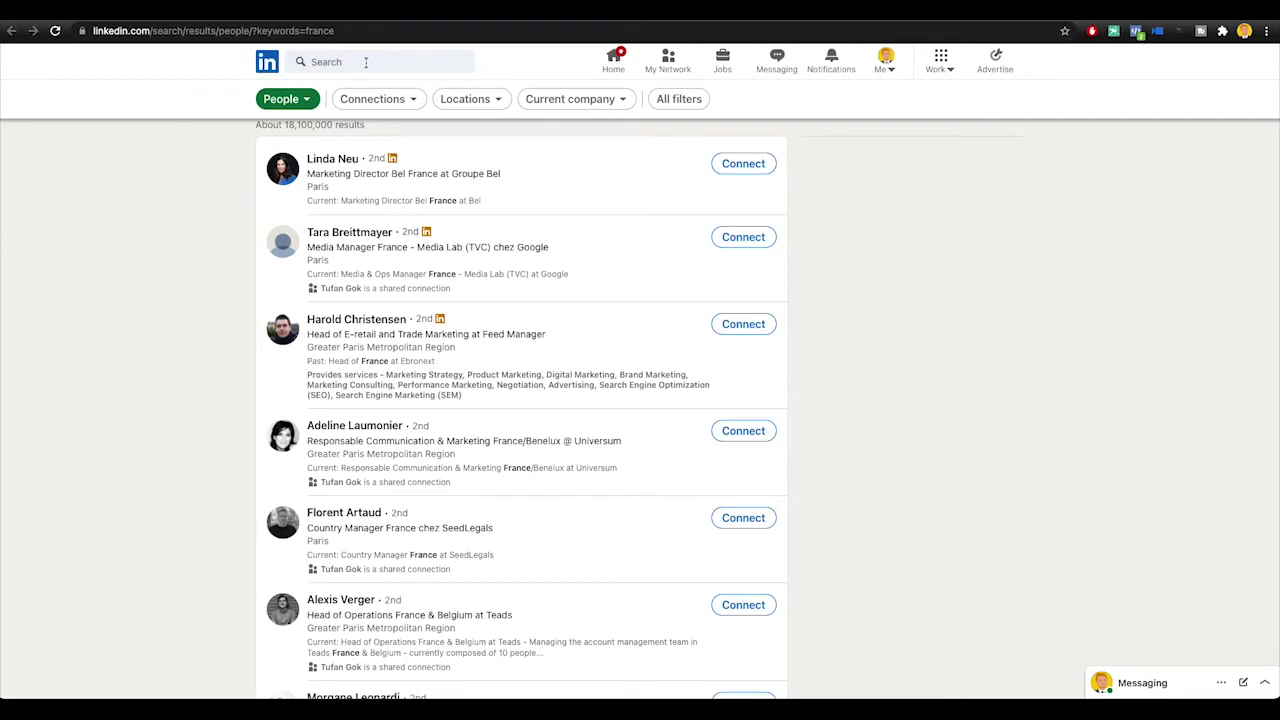
- Filter results to 2nd and 3rd+ degree connections located in the United States
click(290, 99)
click(285, 150)
click(380, 100)
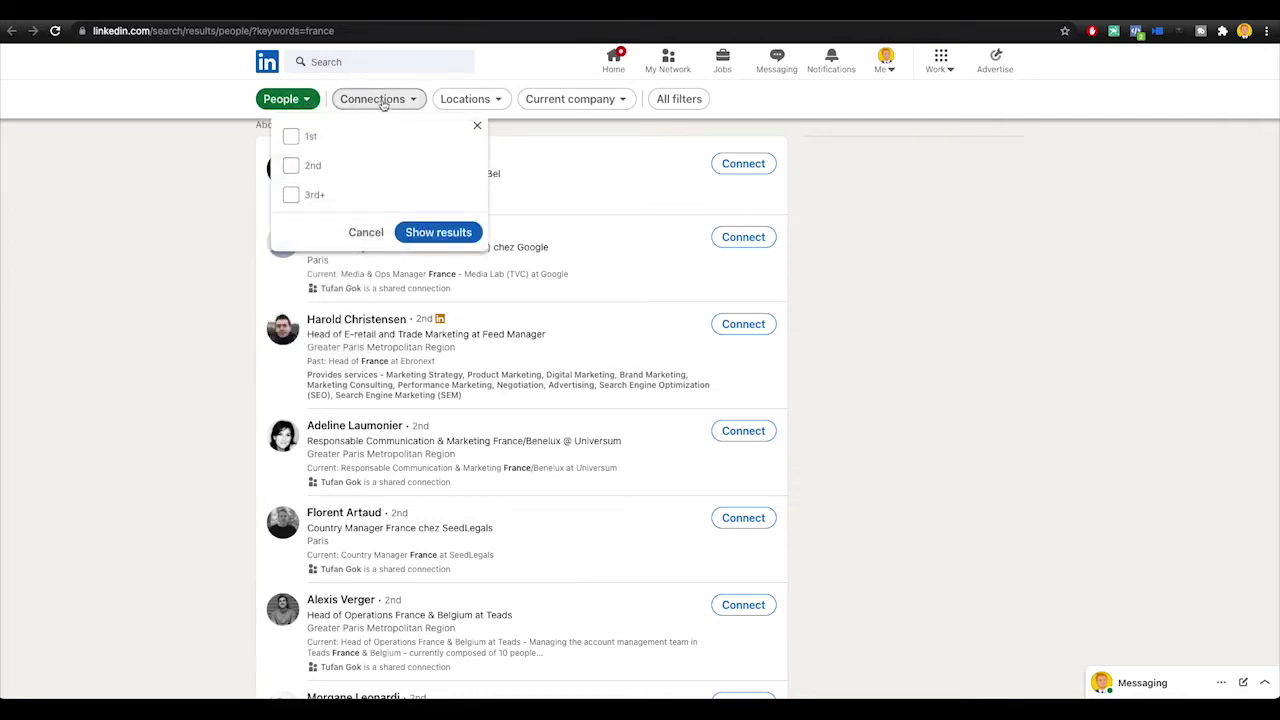
click(291, 166)
click(306, 198)
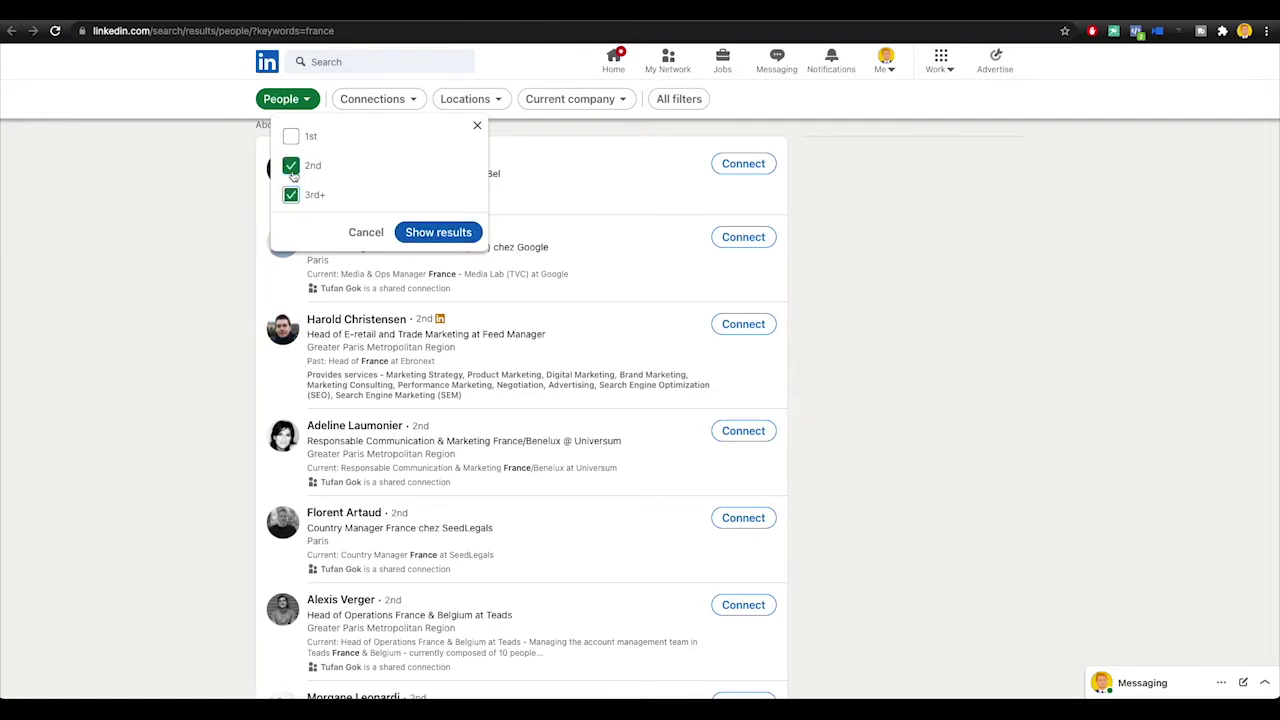
click(450, 236)
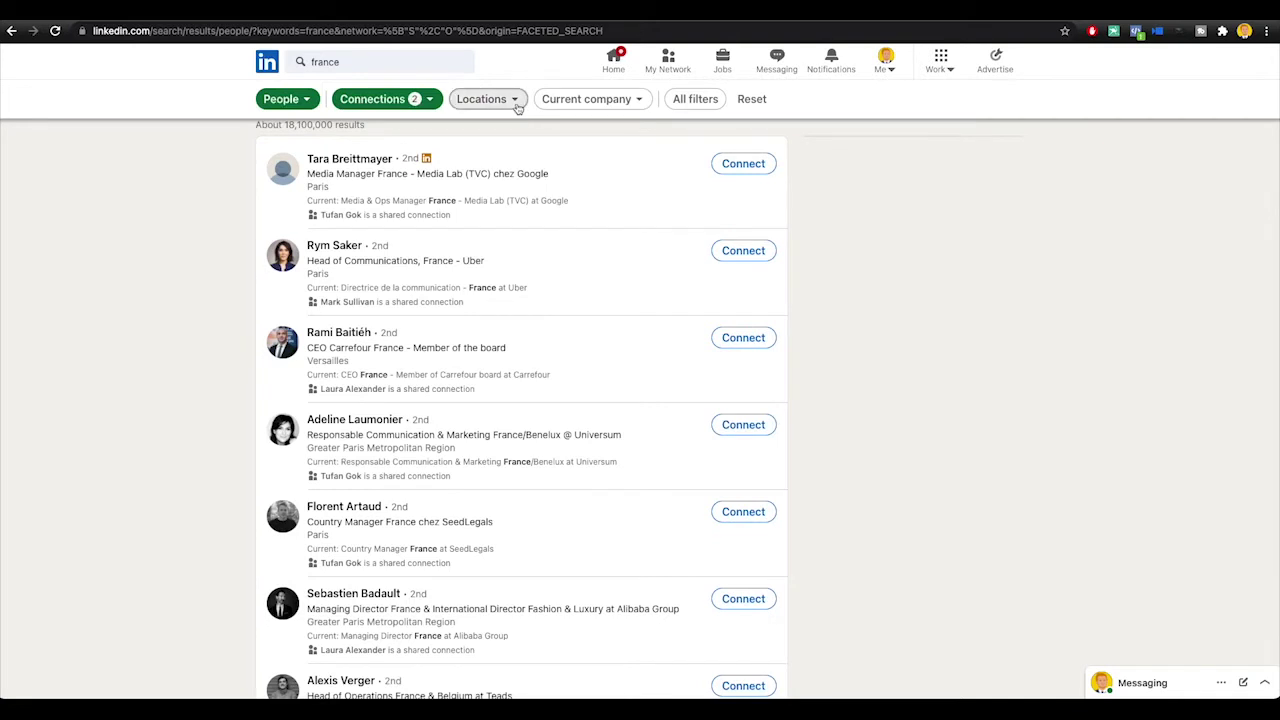
click(510, 102)
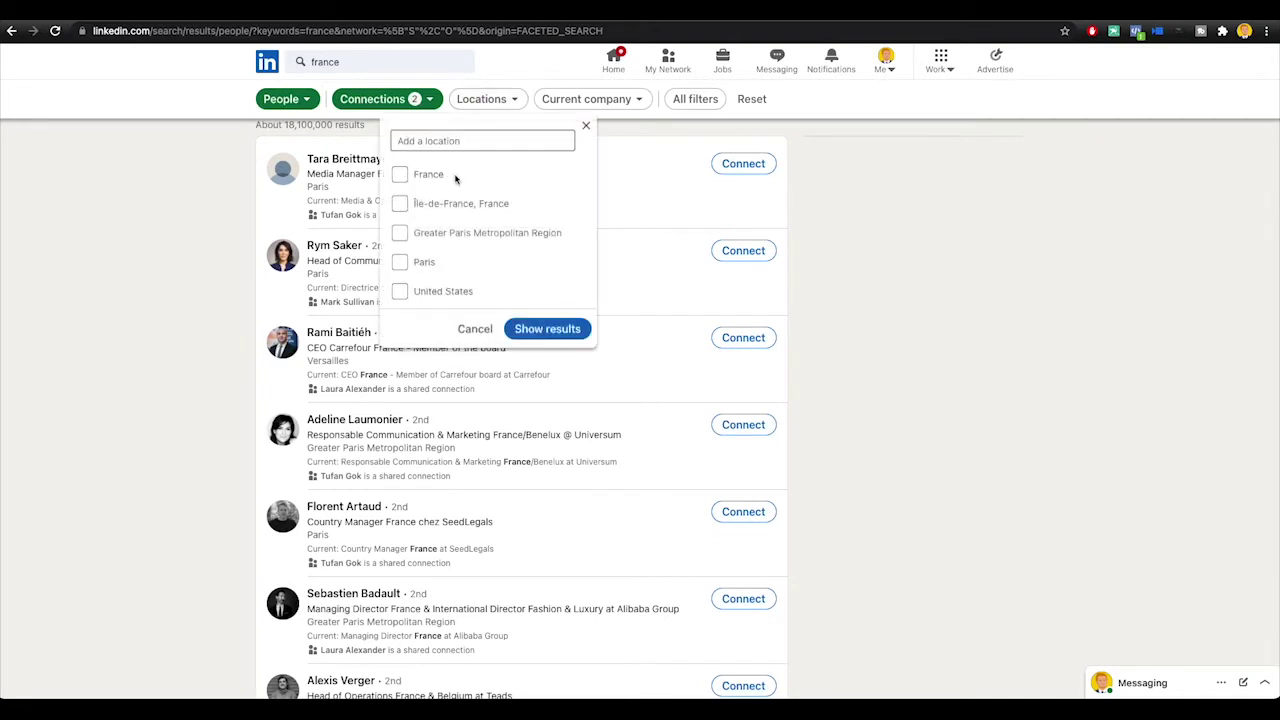
click(568, 330)
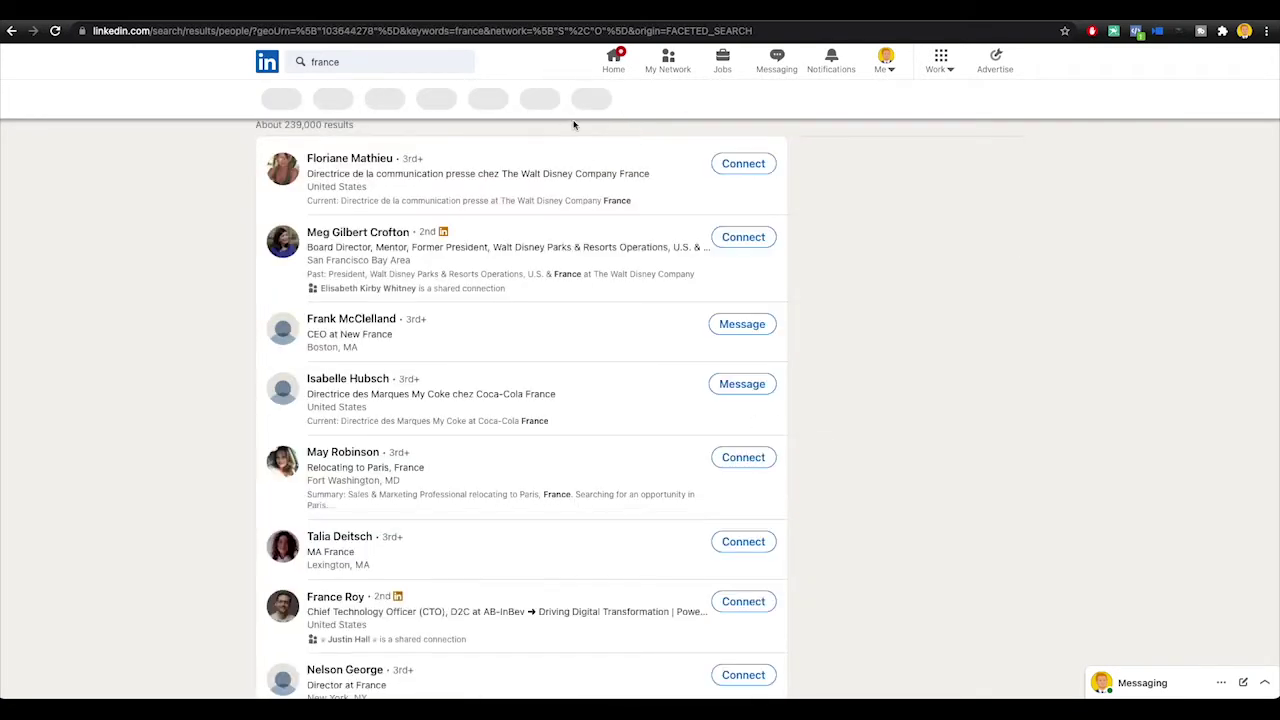
- Search people-only results for 'videographer' and bring up the ProspectIn export panel
click(357, 62)
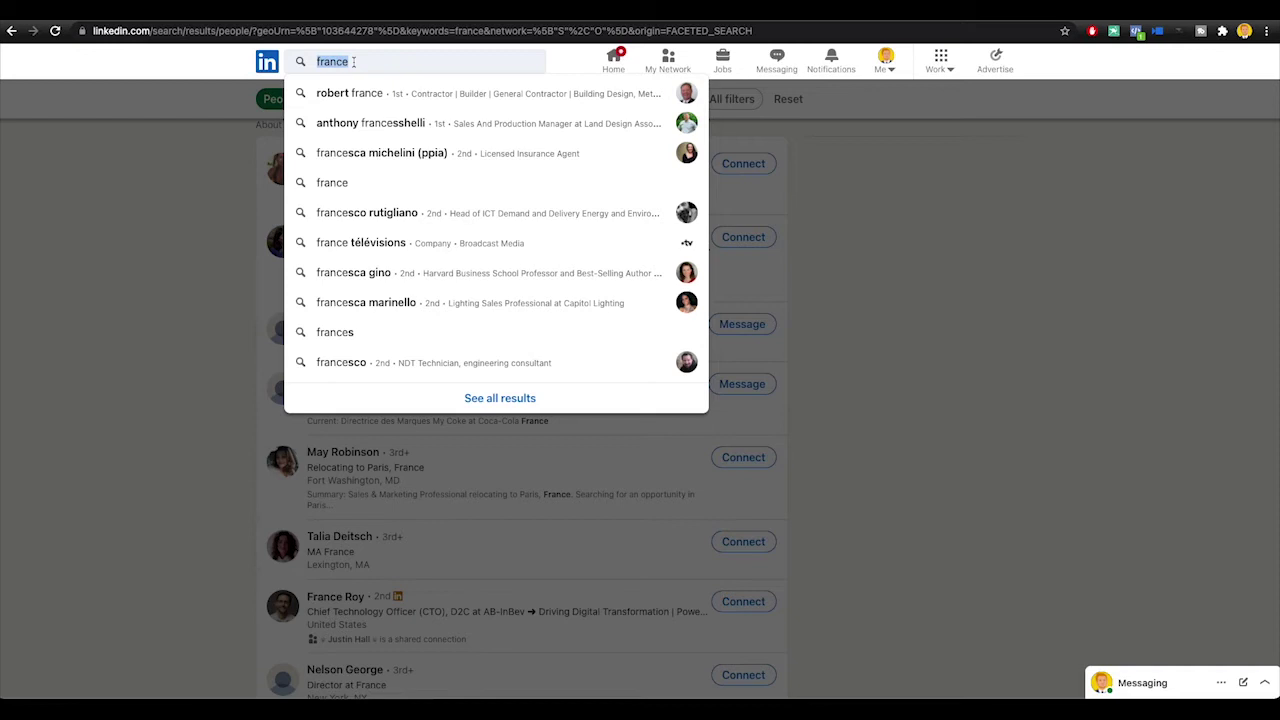
text(video)
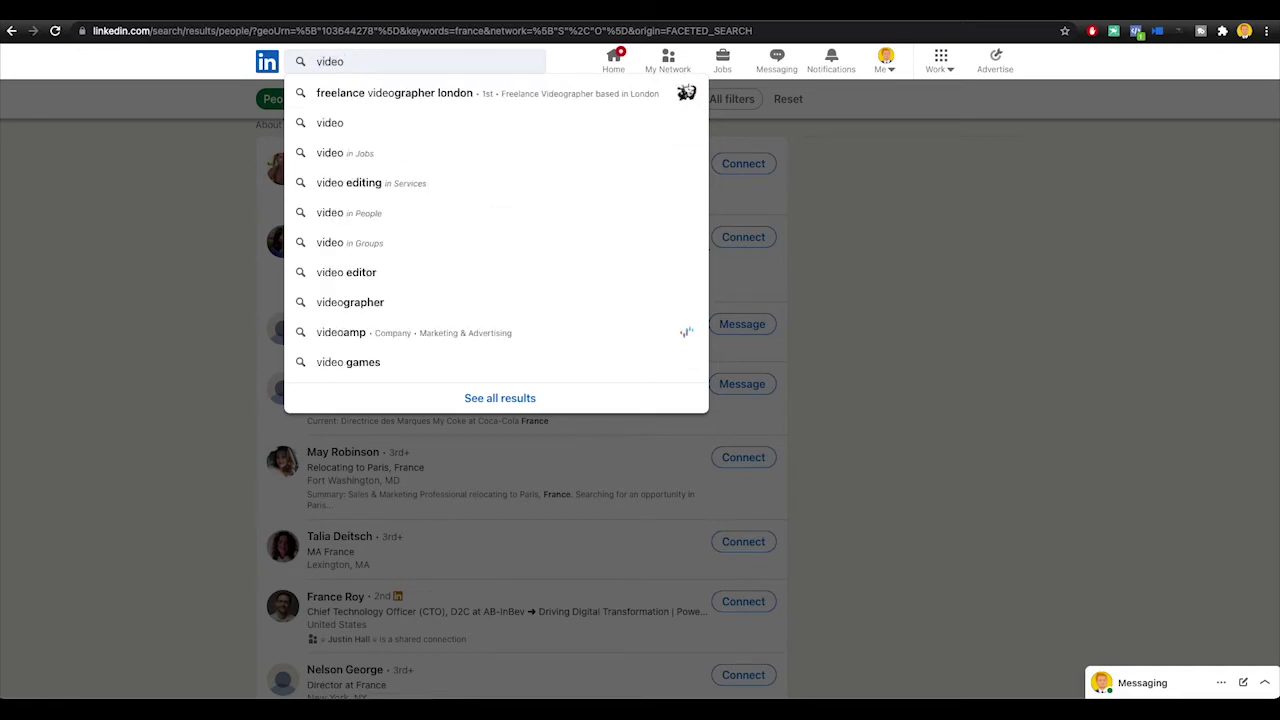
click(406, 302)
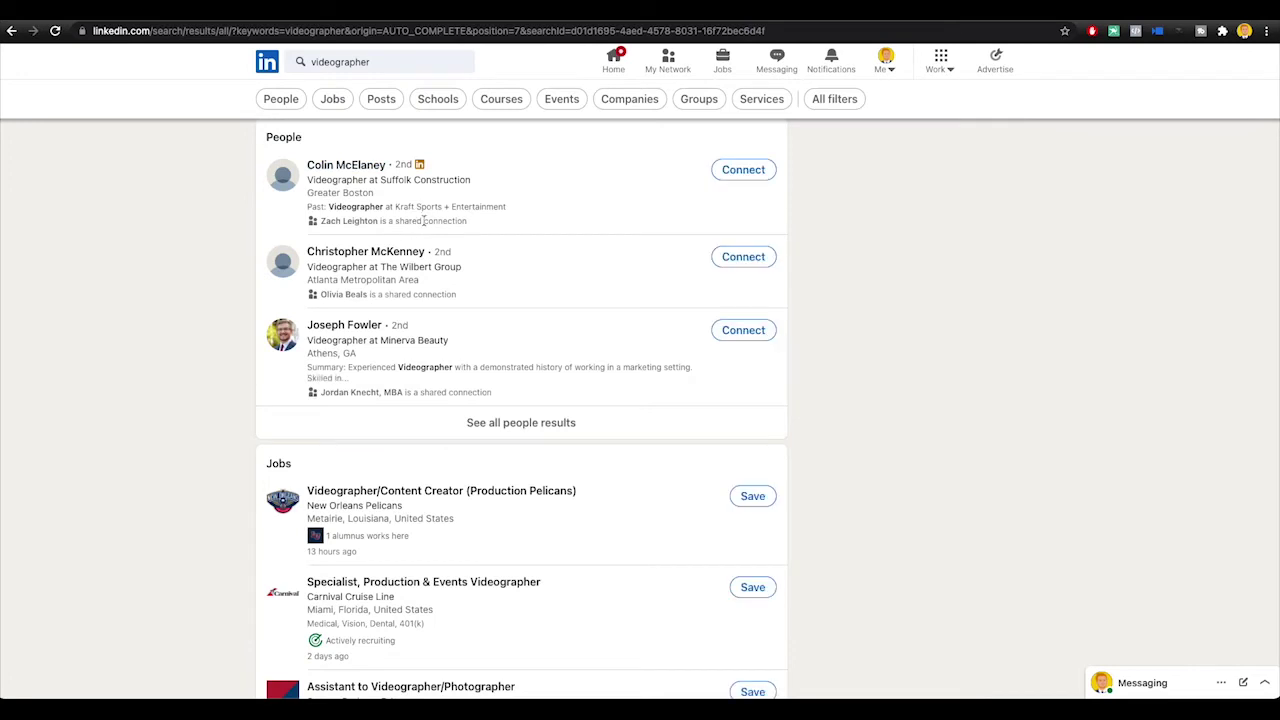
scroll(408, 228, down, 1)
scroll(408, 228, up, 1)
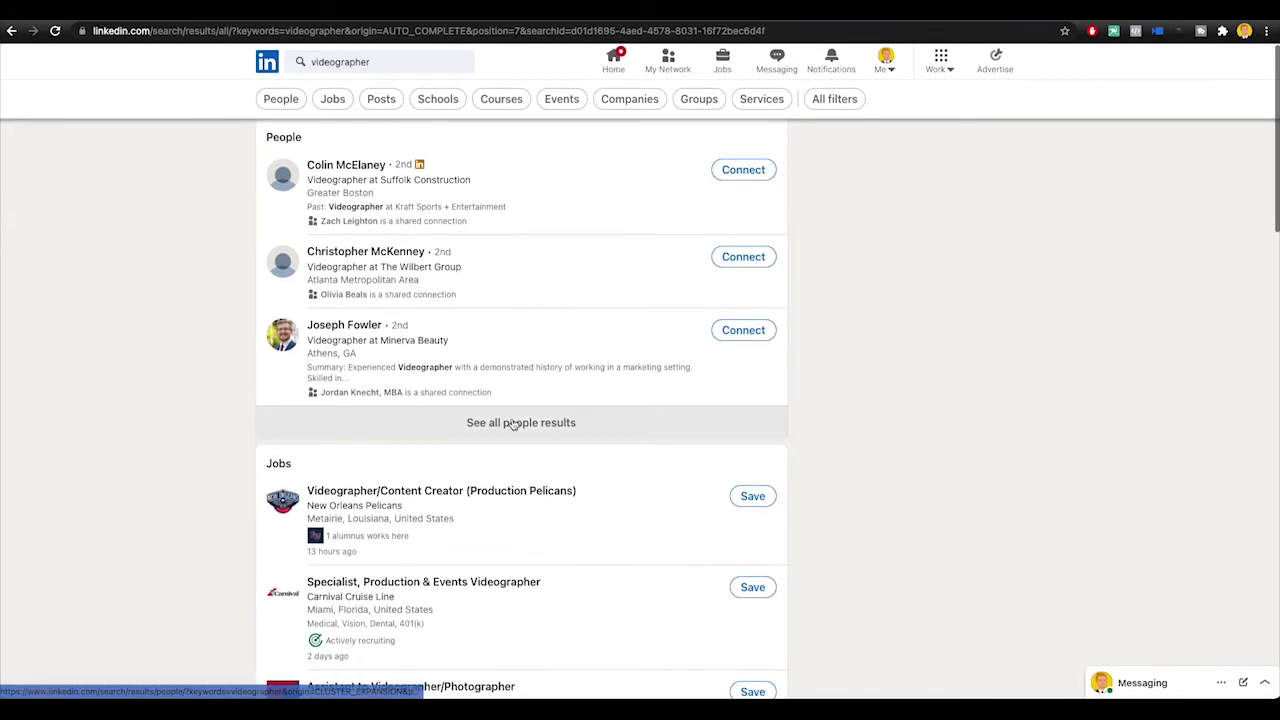
click(512, 423)
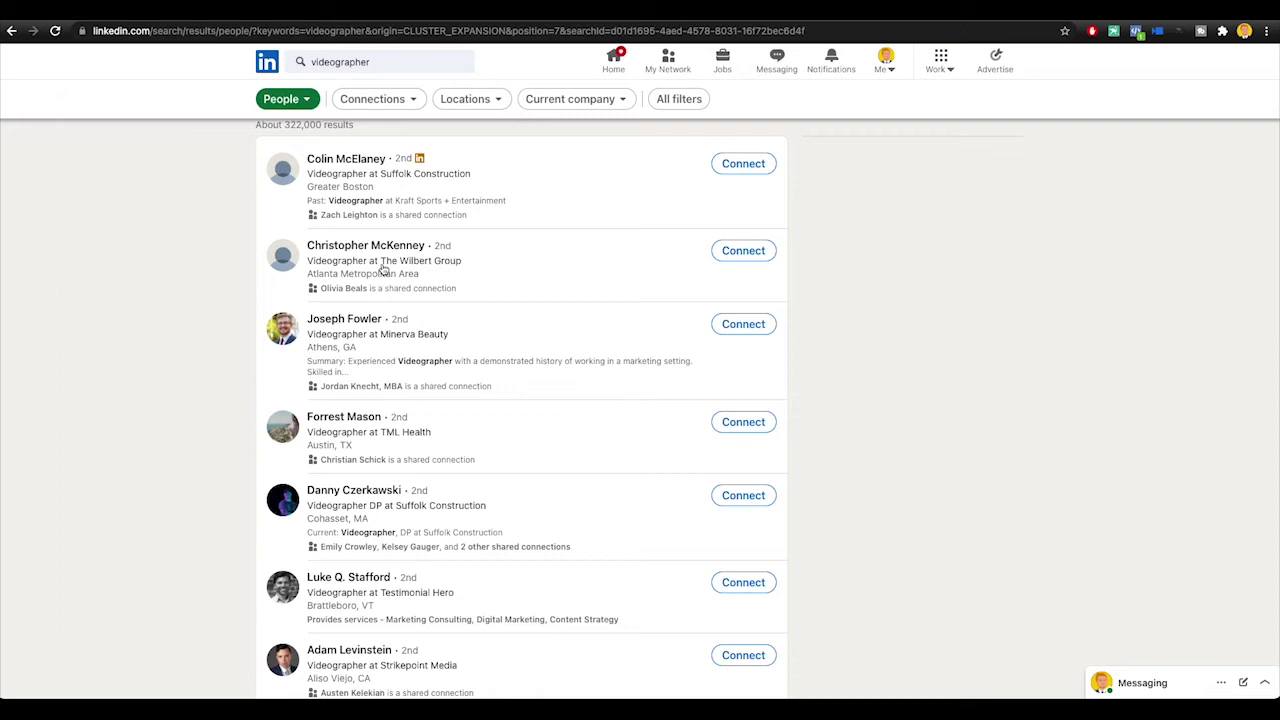
scroll(366, 205, down, 1)
scroll(365, 210, up, 1)
scroll(365, 210, up, 1)
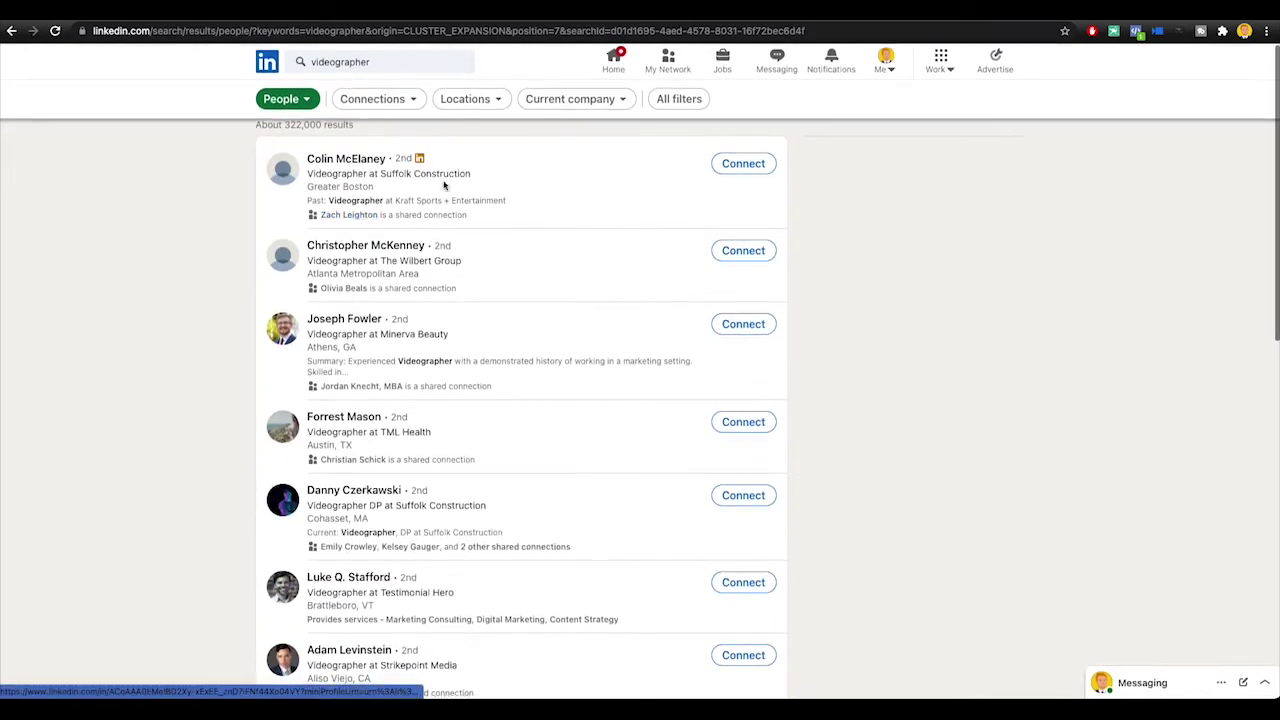
click(1114, 31)
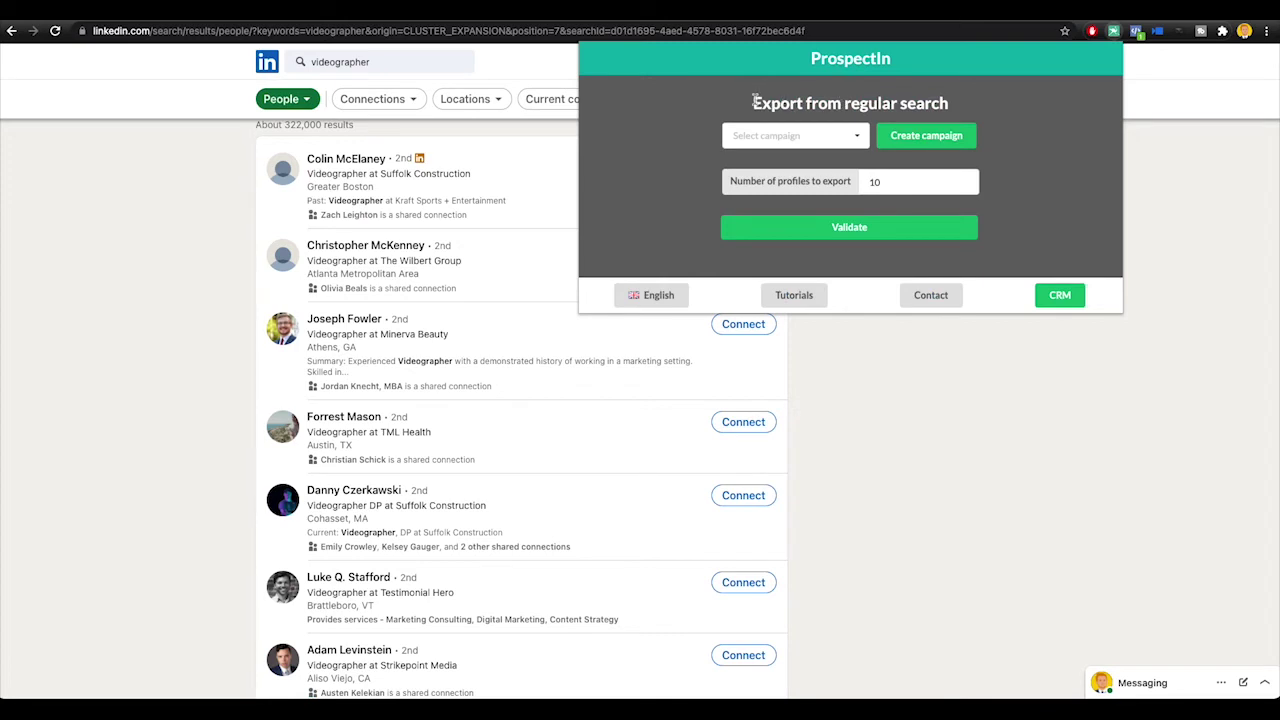
- Target the 'trdvsc test 1 YT' campaign and change the profile count from 10 to 1
click(773, 137)
scroll(762, 182, down, 5)
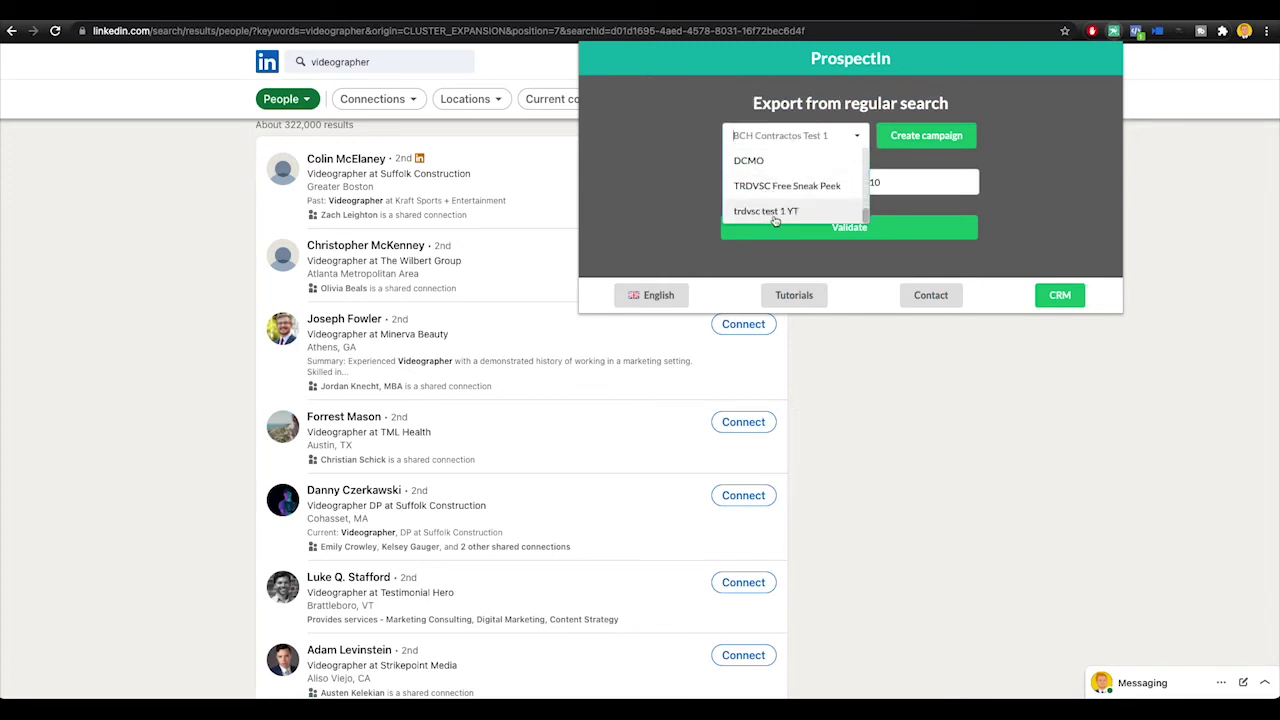
click(779, 212)
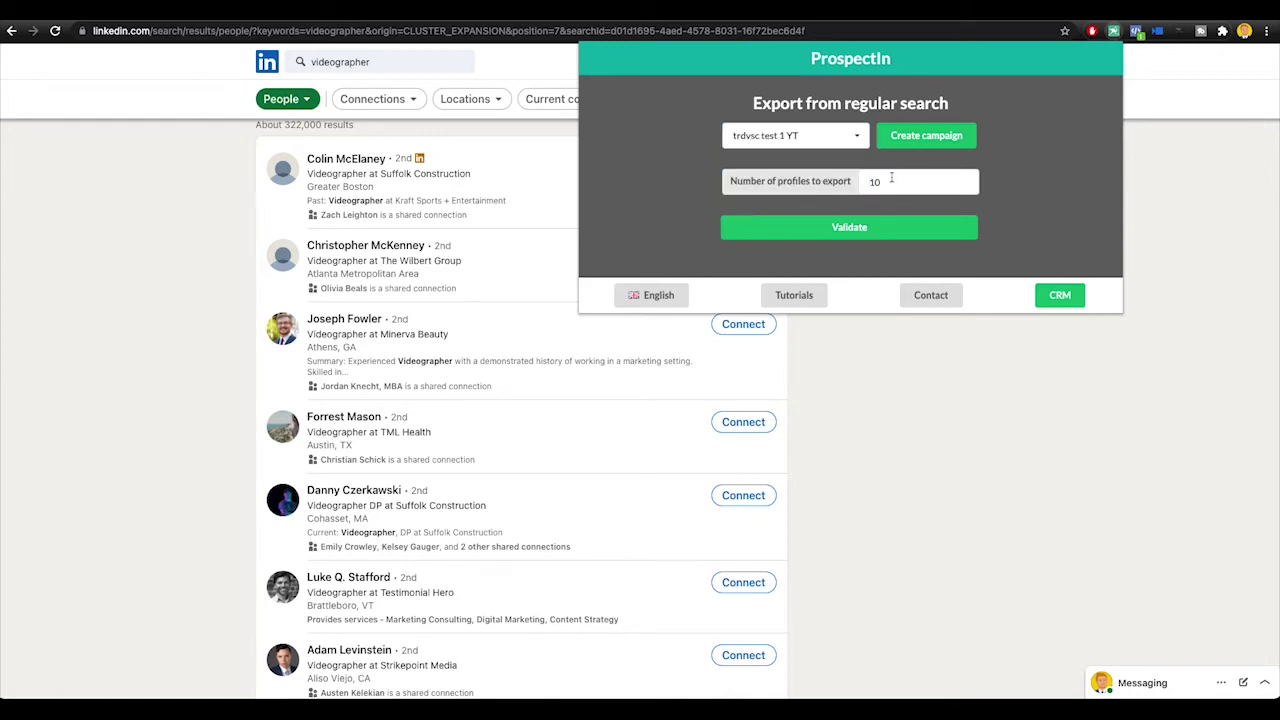
drag(892, 180, 875, 182)
click(908, 184)
double_click(887, 183)
text(1000)
key(BackSpace)
key(BackSpace)
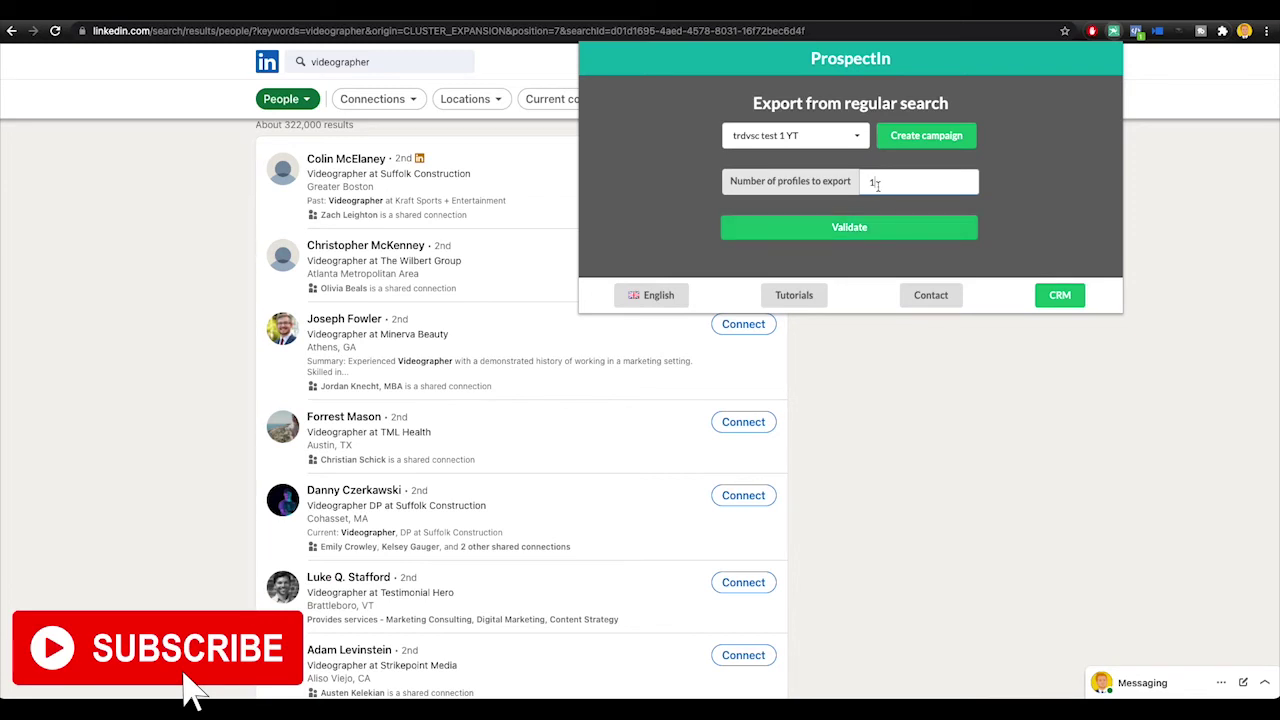
- Validate the export and wait for the report confirming 1 profile extracted
click(853, 232)
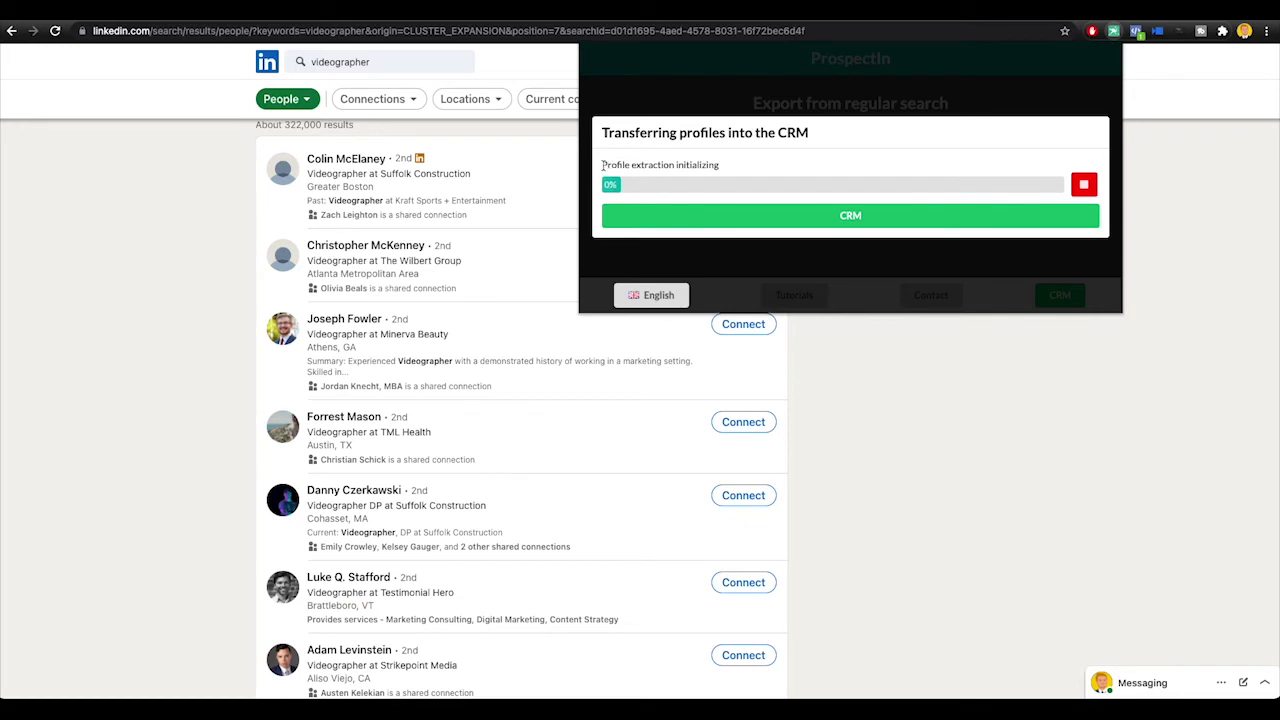
drag(602, 165, 717, 166)
click(728, 168)
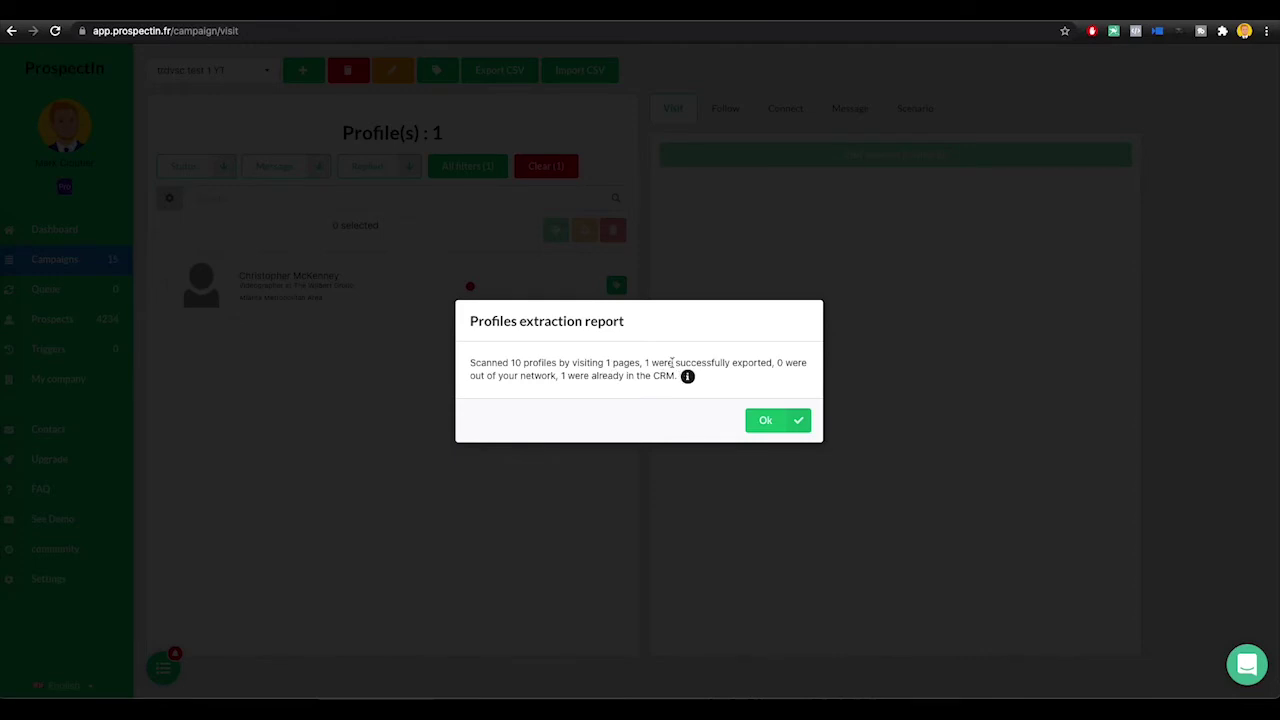
- Dismiss the extraction report, open the campaign's Connect tab, and select all profiles
click(773, 424)
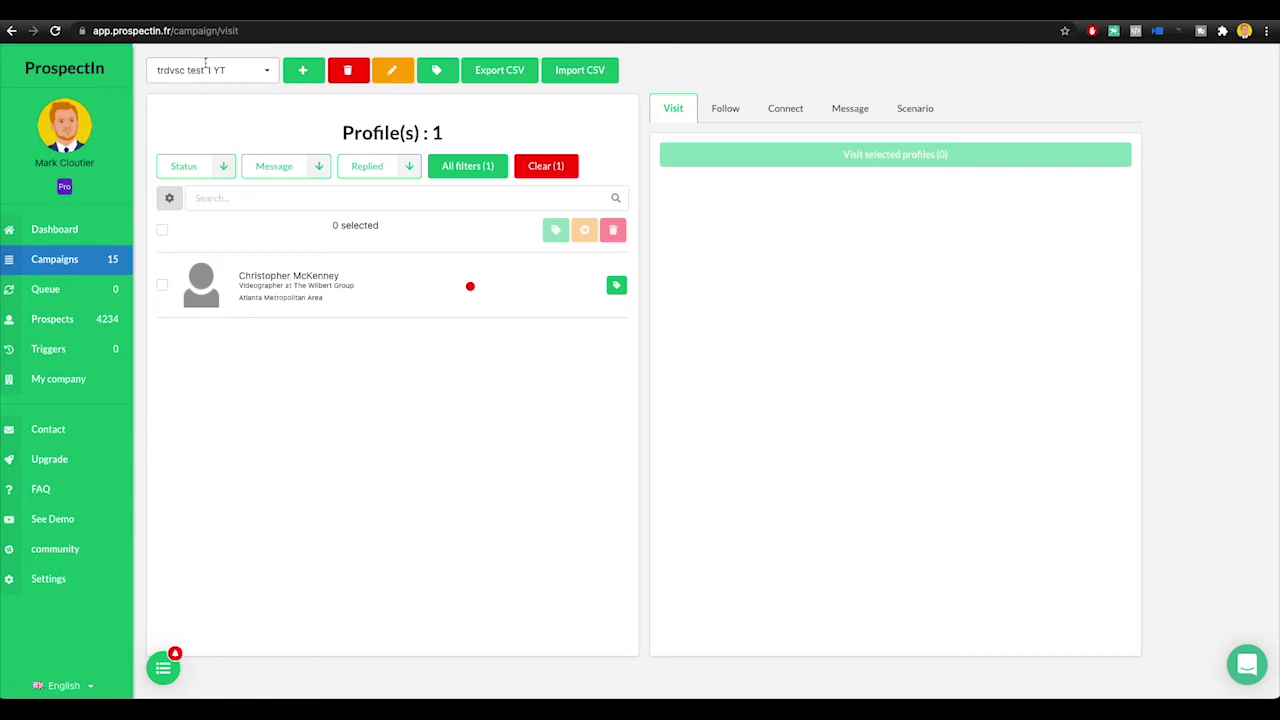
double_click(240, 278)
click(352, 284)
click(800, 113)
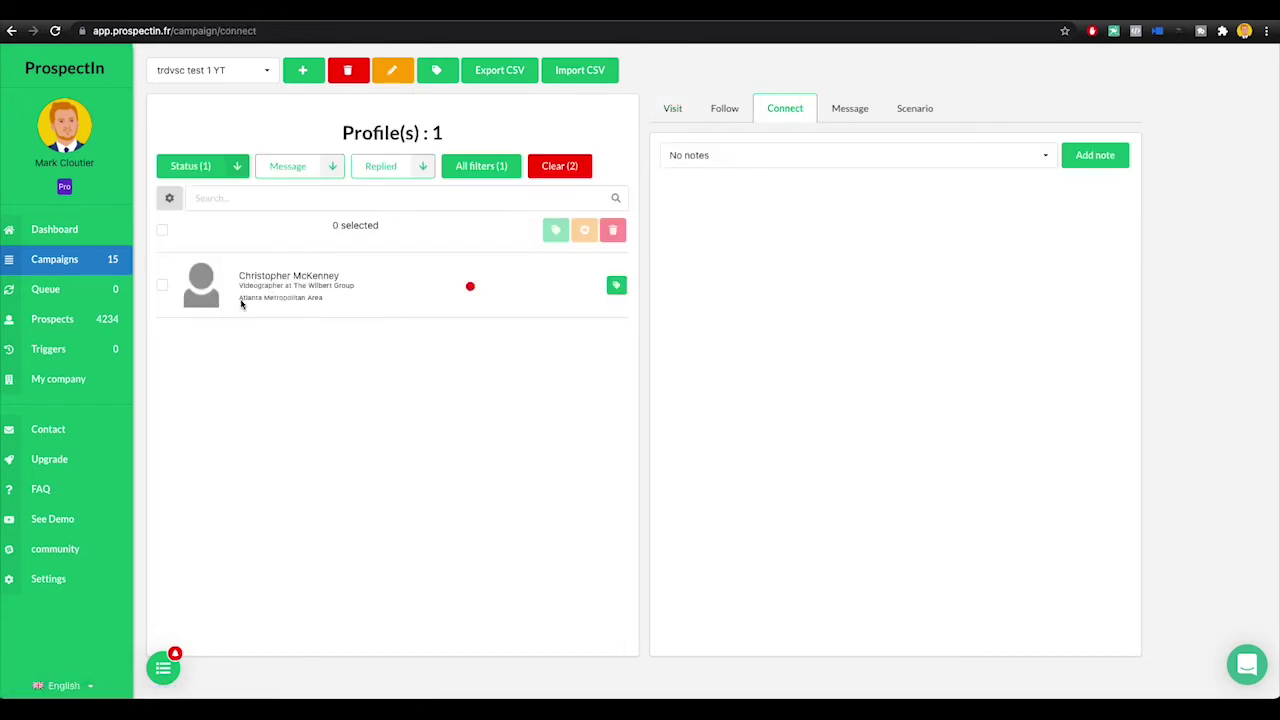
click(162, 231)
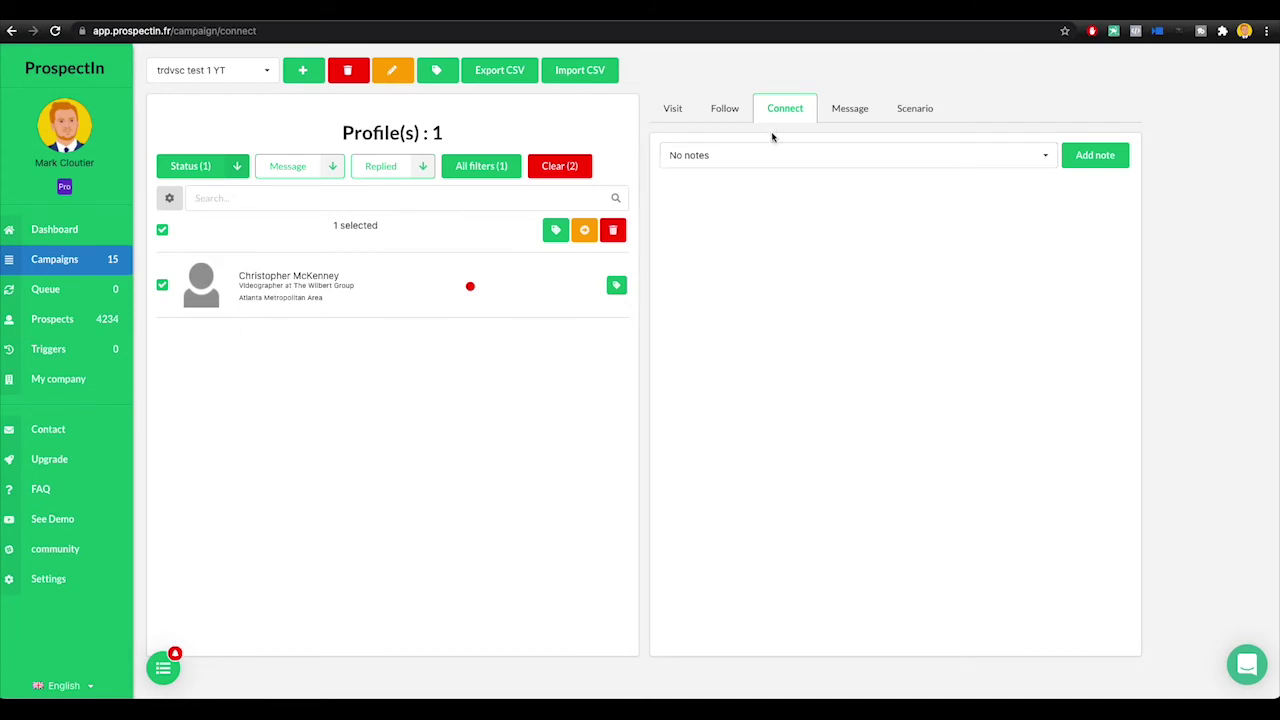
- Add a connection note and draft 'Hi' followed by the first-name placeholder
click(1099, 166)
click(830, 268)
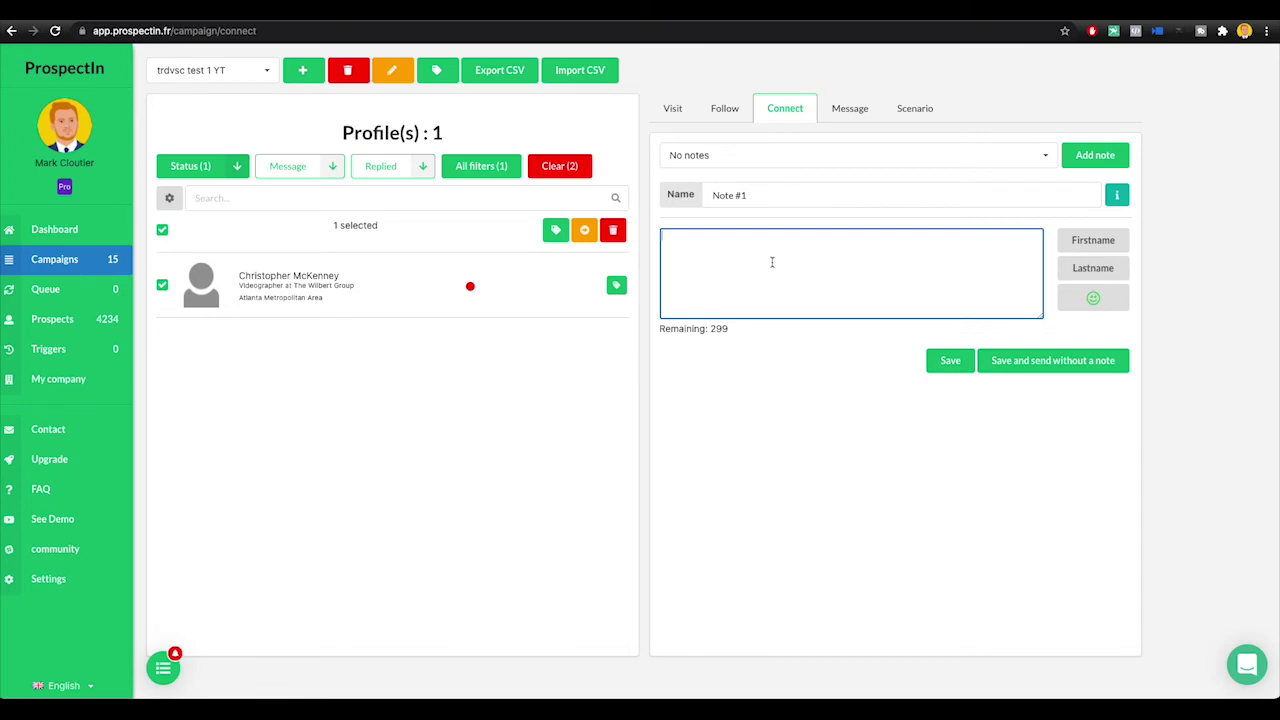
text(test)
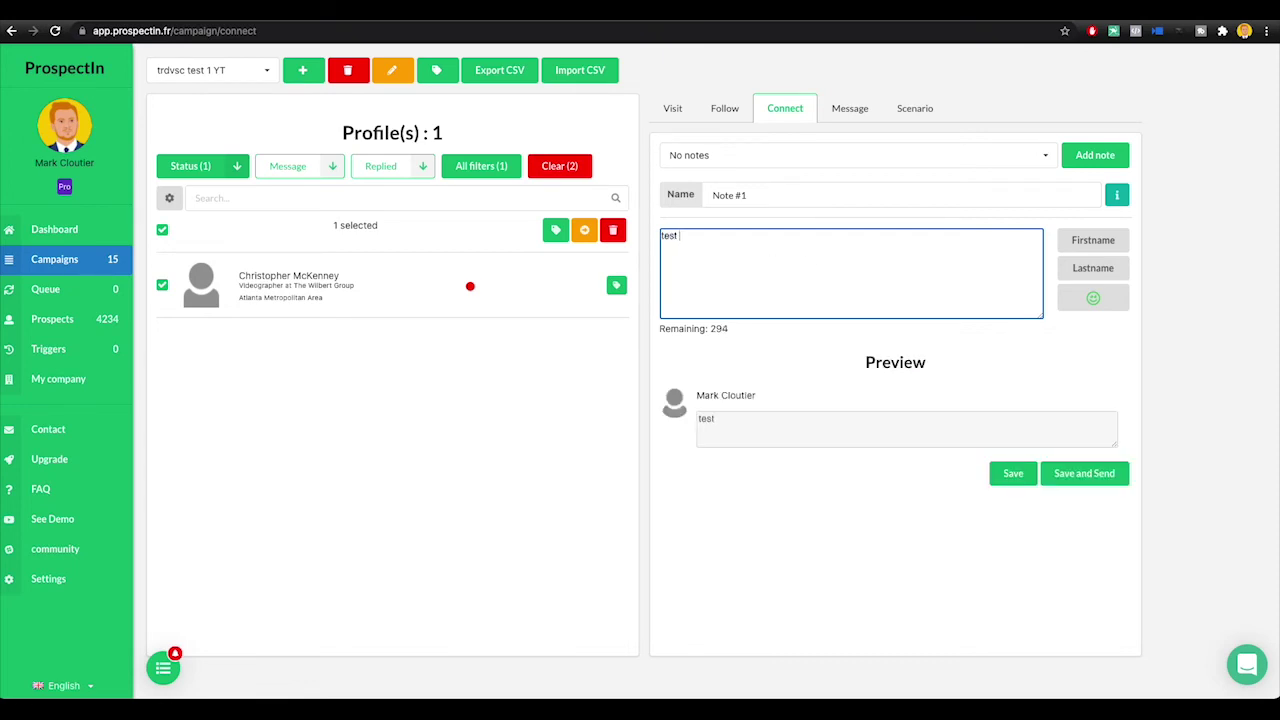
click(733, 426)
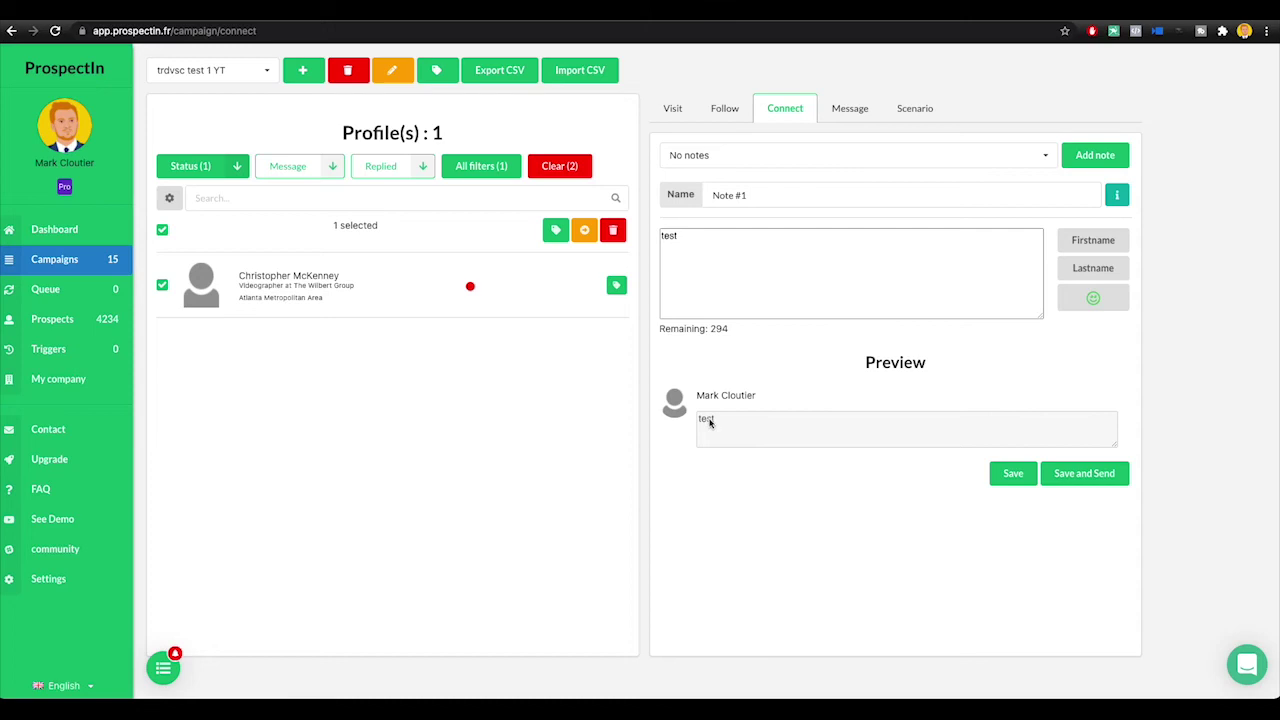
drag(693, 238, 636, 238)
key(BackSpace)
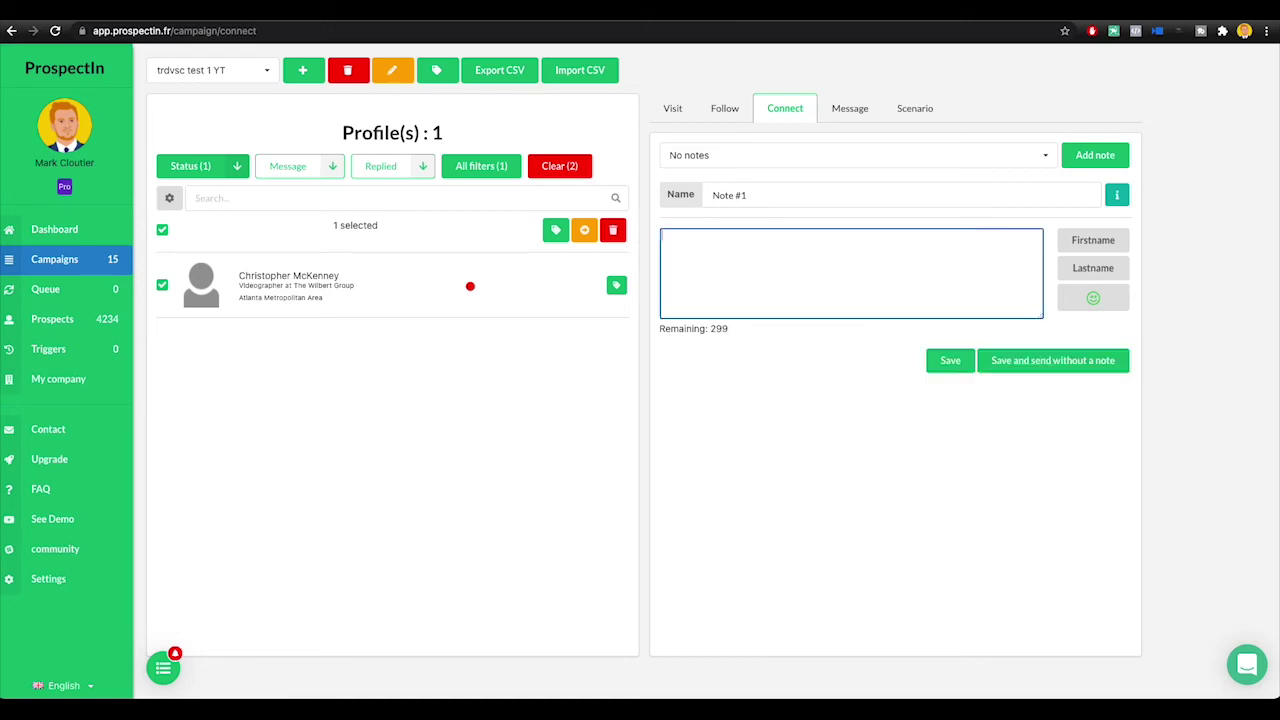
text(Hi)
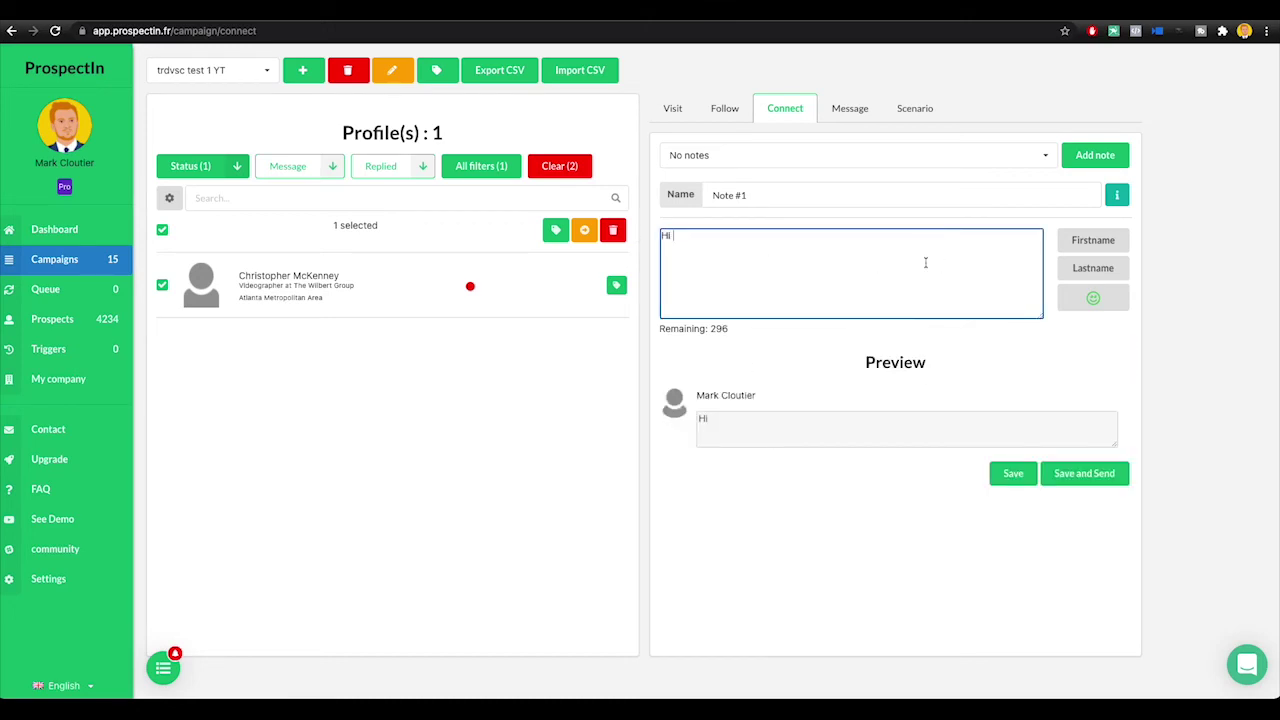
click(1093, 240)
- Add a line of filler text on a new line, then clear the entire note message
drag(731, 423, 694, 396)
click(747, 267)
key(Return)
text(hghgfhgfhfghgh)
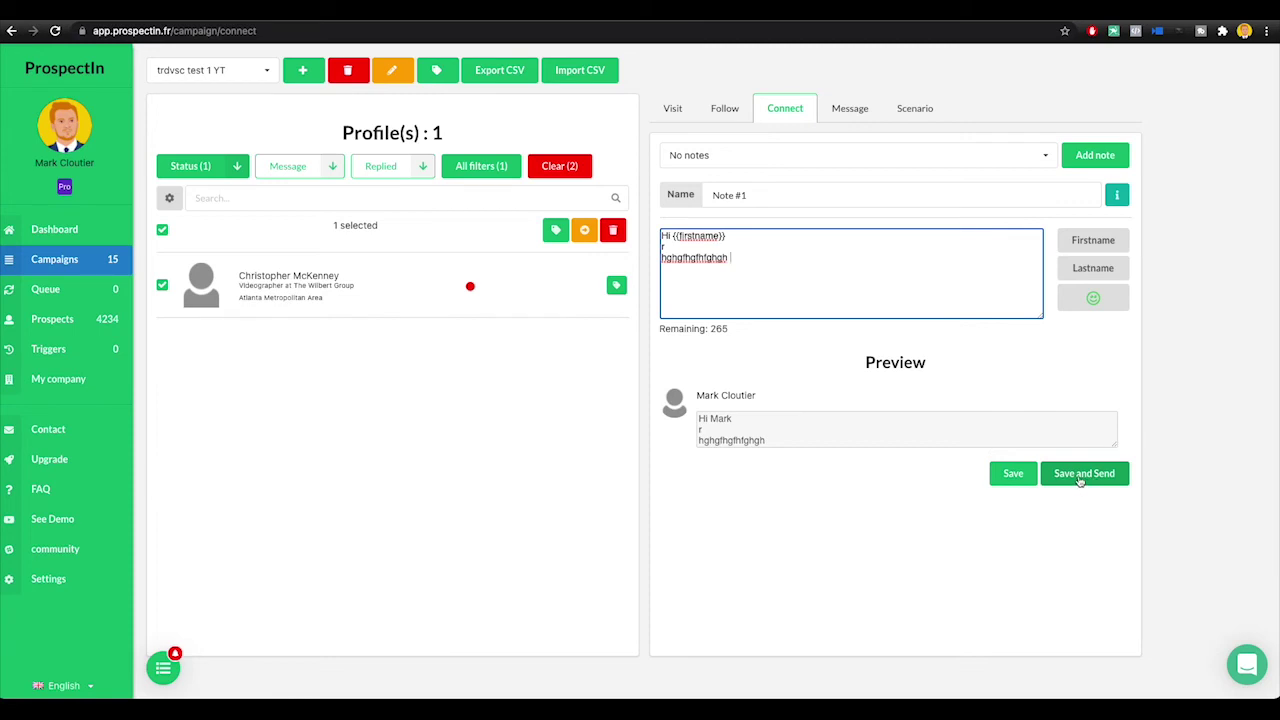
drag(751, 284, 660, 232)
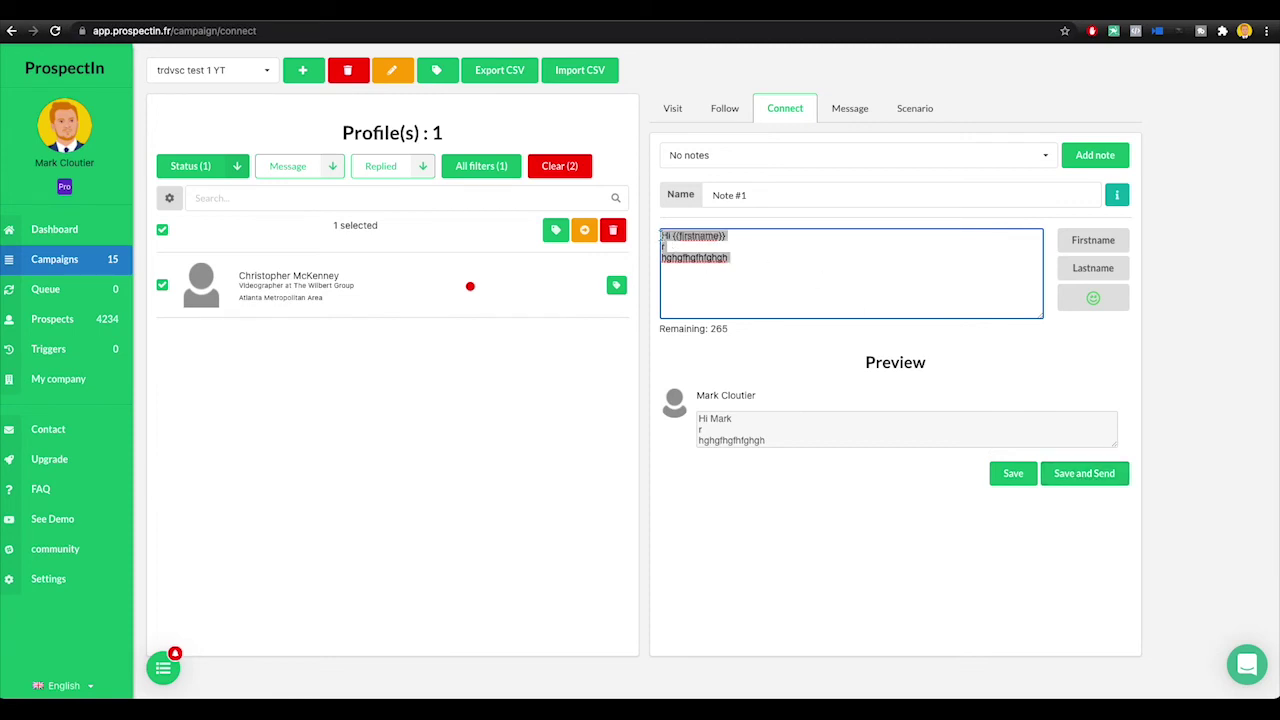
key(BackSpace)
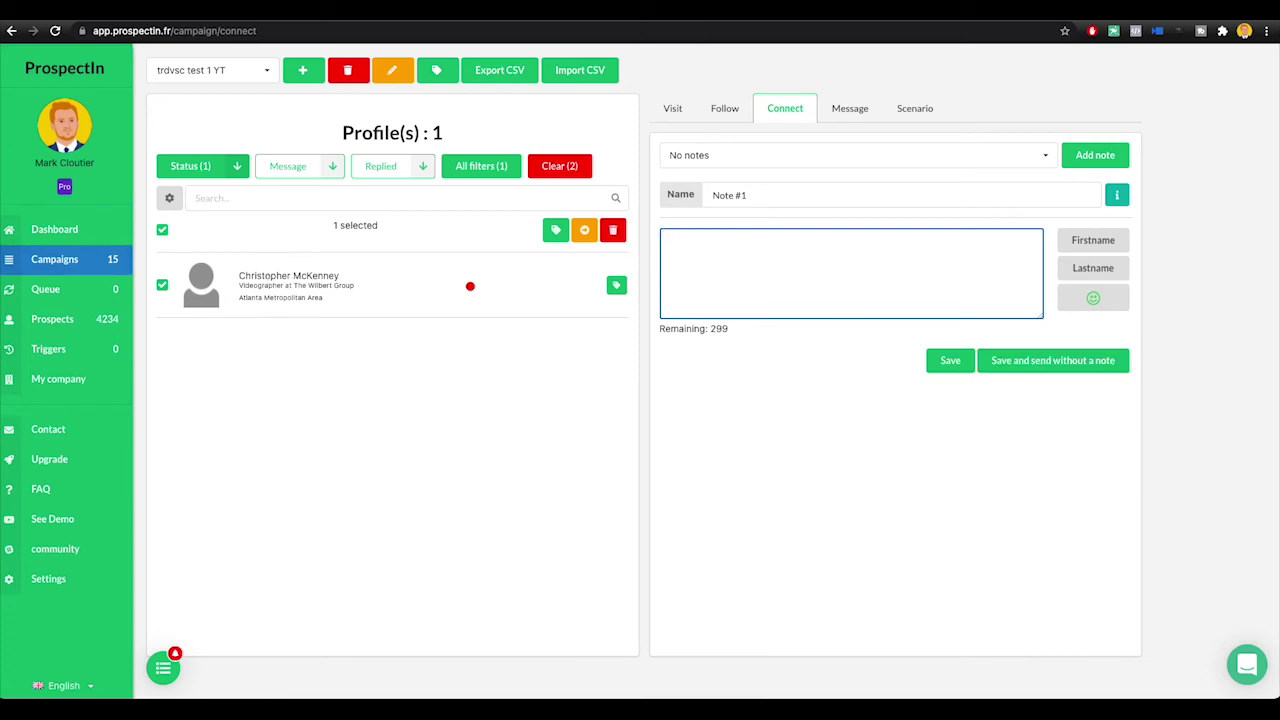
- Check the Queue page's daily quotas of 133, 96, 92 and 136 with nothing queued
click(52, 292)
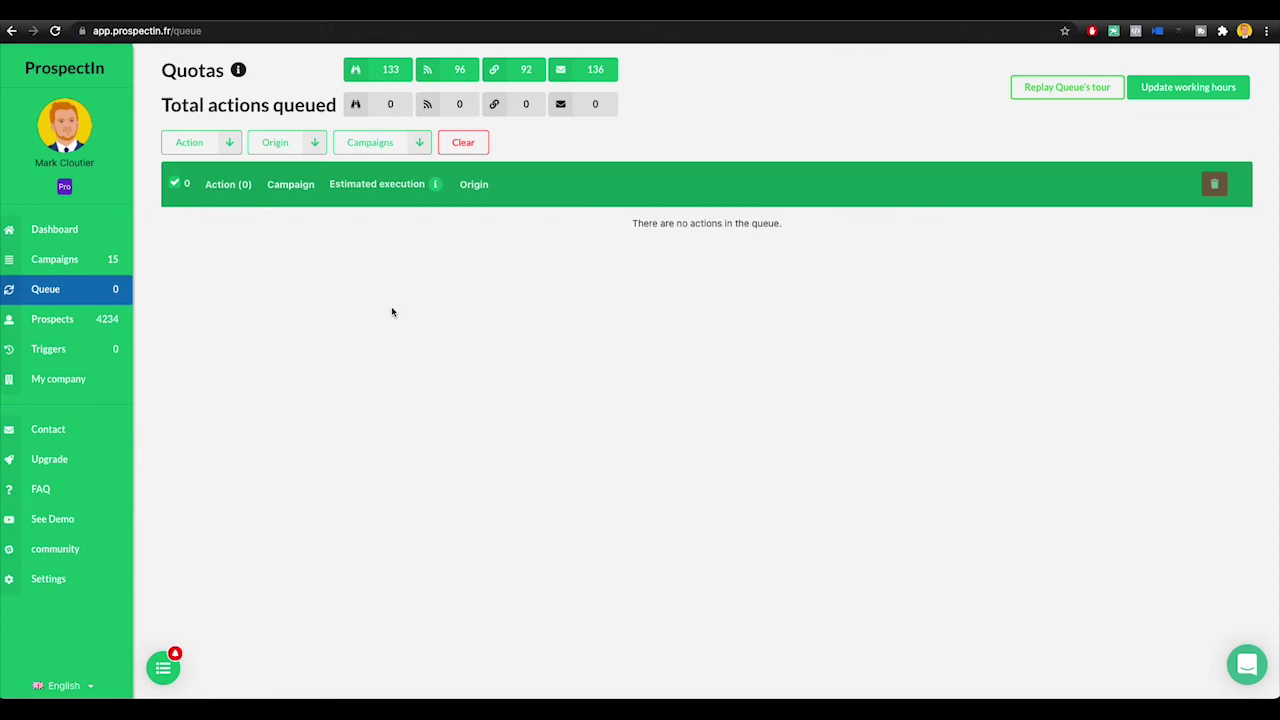
mouse_move(527, 77)
mouse_move(451, 77)
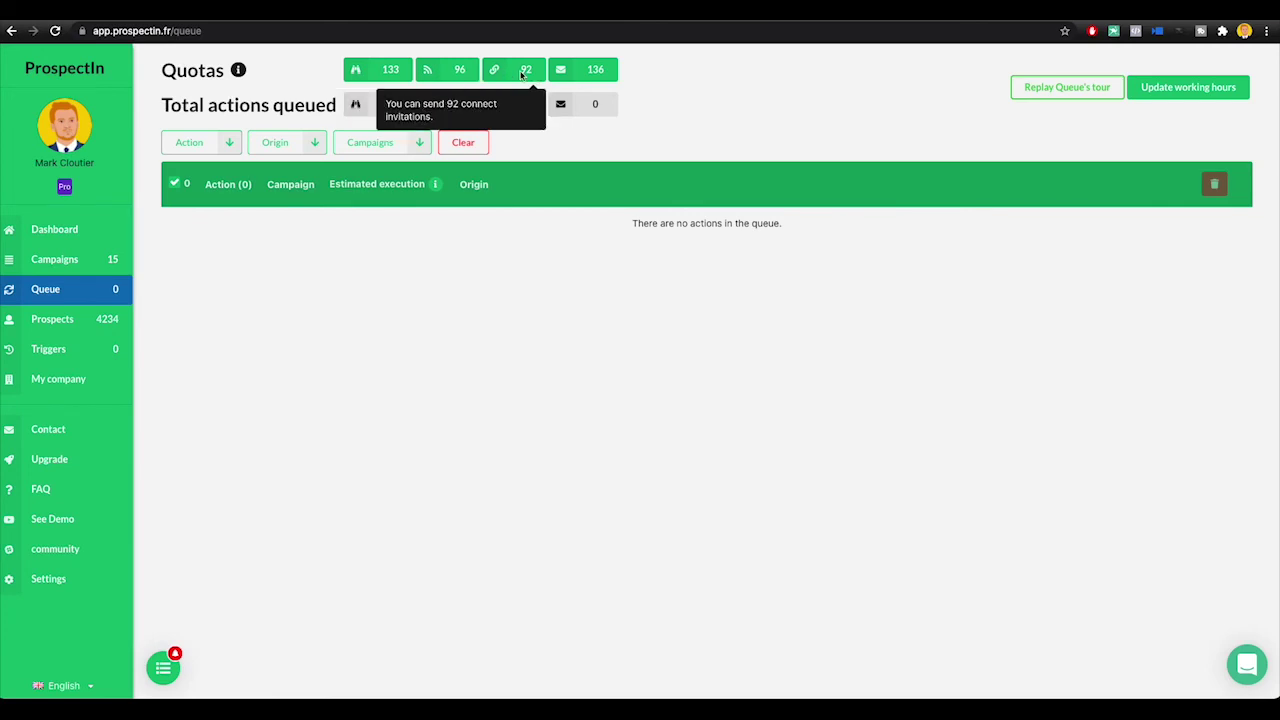
mouse_move(581, 75)
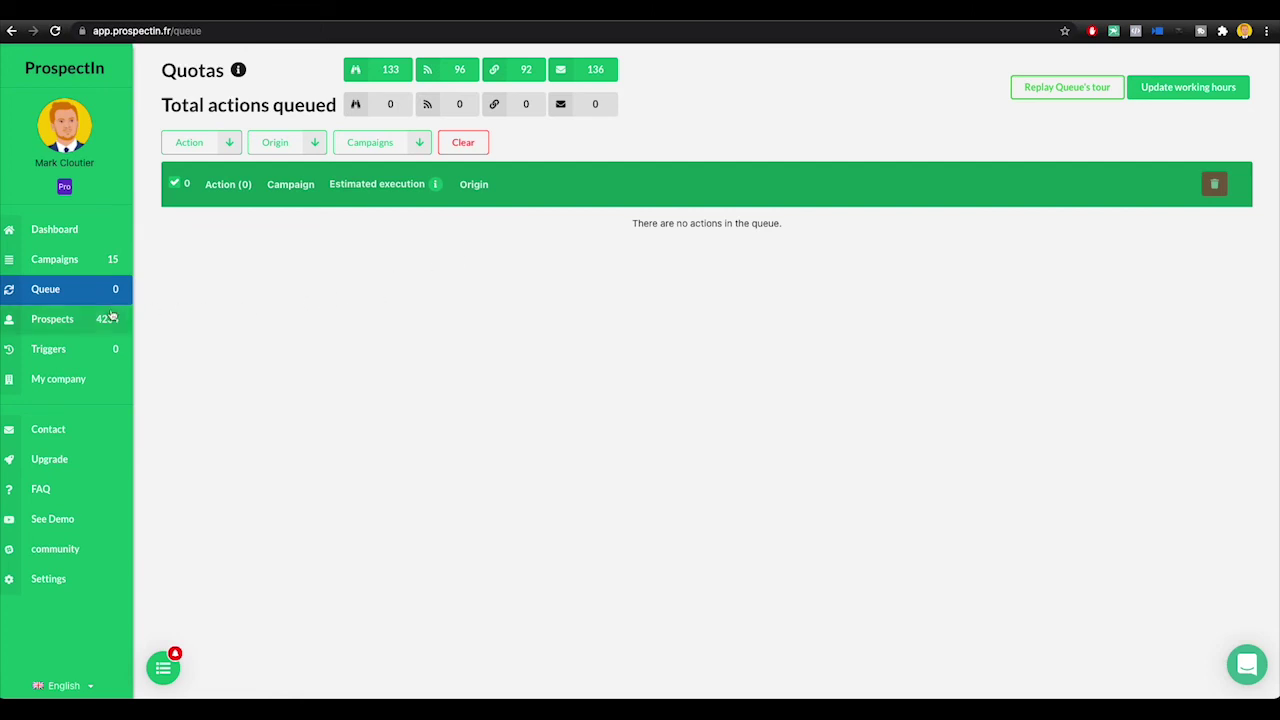
- Check the prospects list, then show the trdvsc test 1 YT campaign's empty Message settings
click(71, 260)
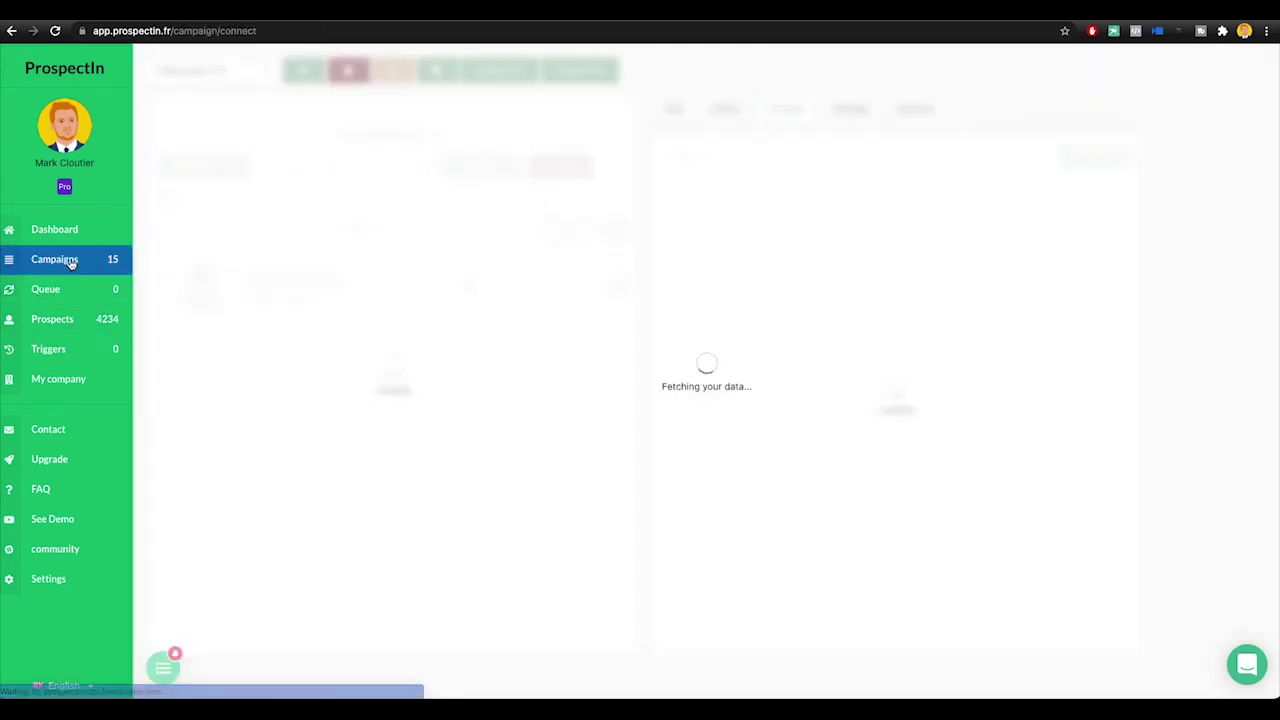
click(52, 319)
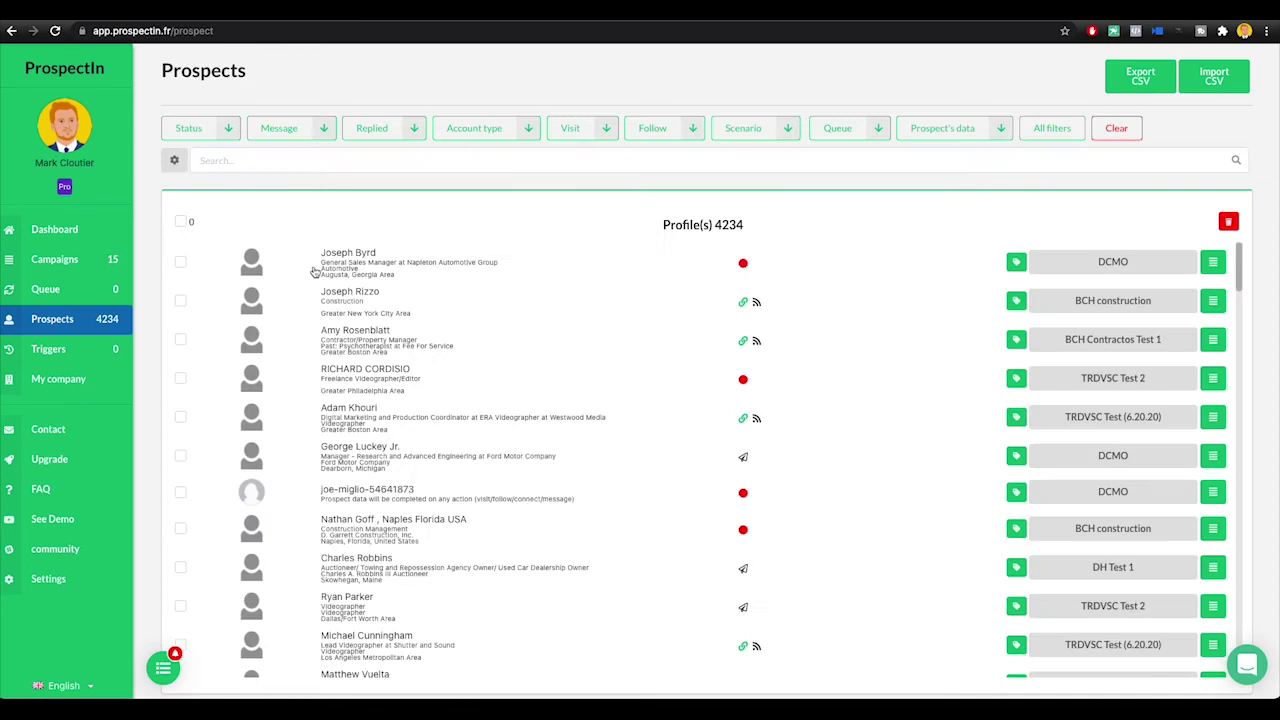
click(57, 261)
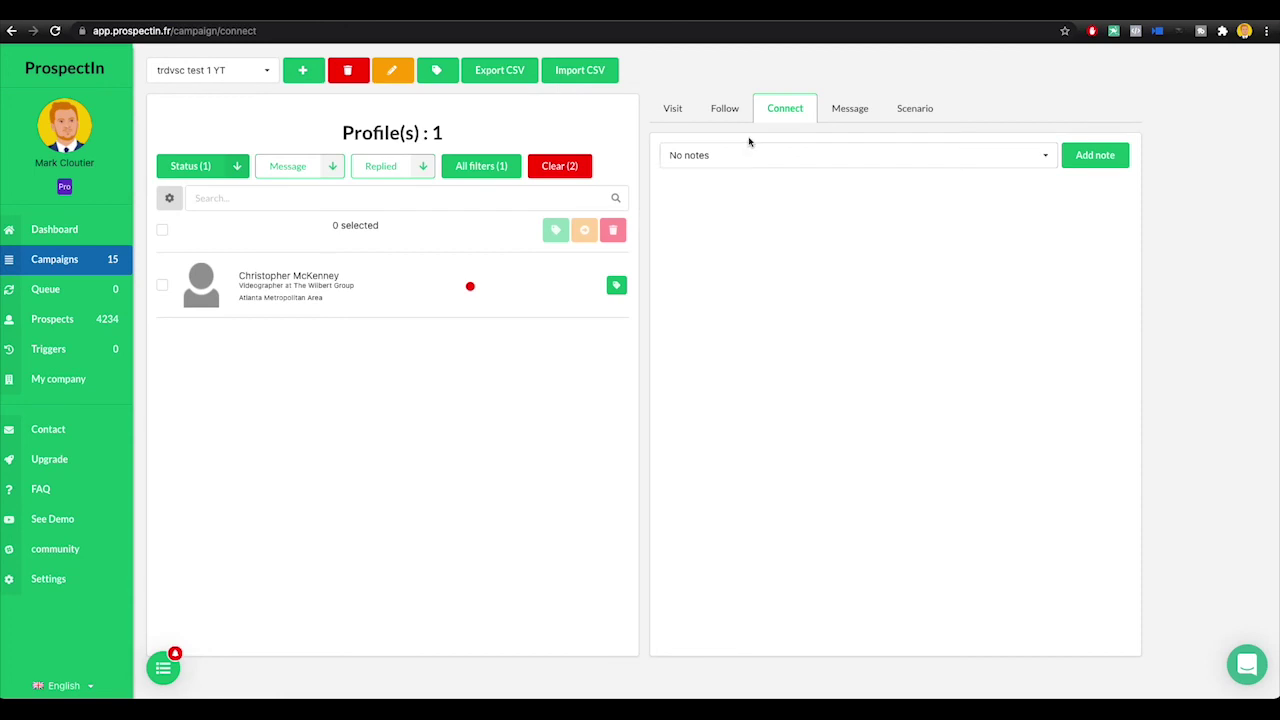
click(845, 111)
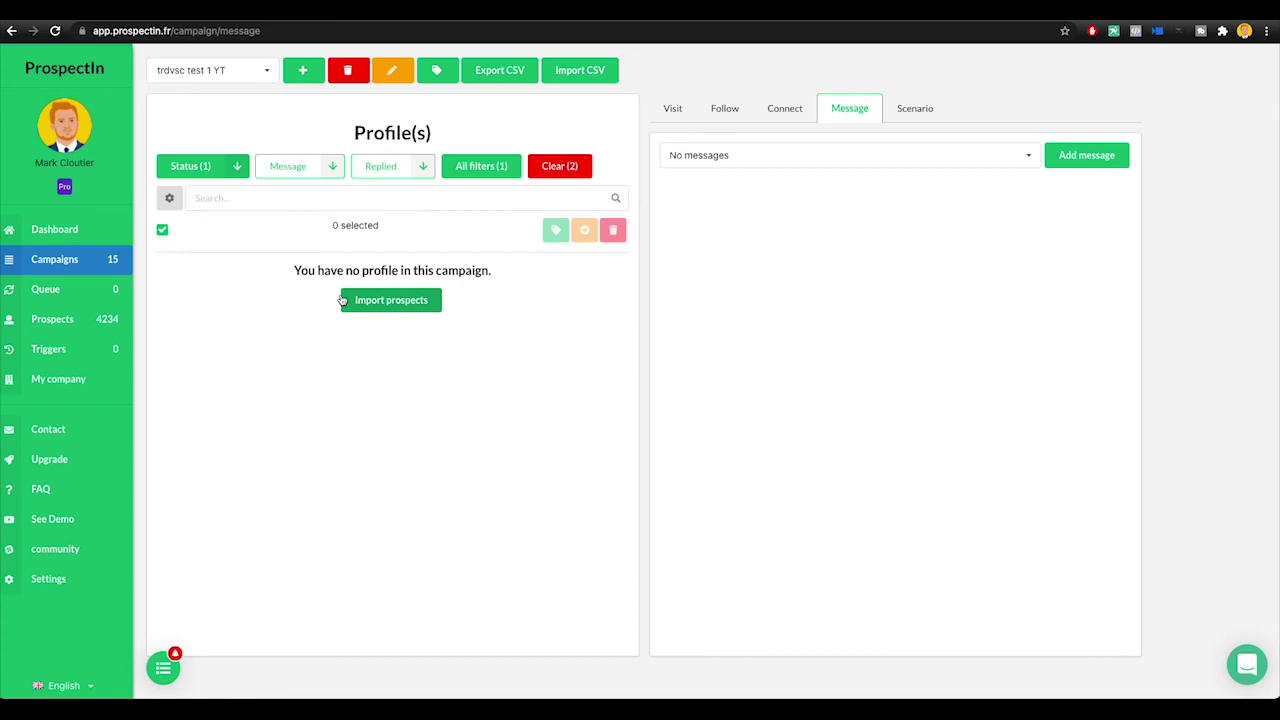
- Open the Upgrade pricing page from the Pro badge under the avatar
click(65, 189)
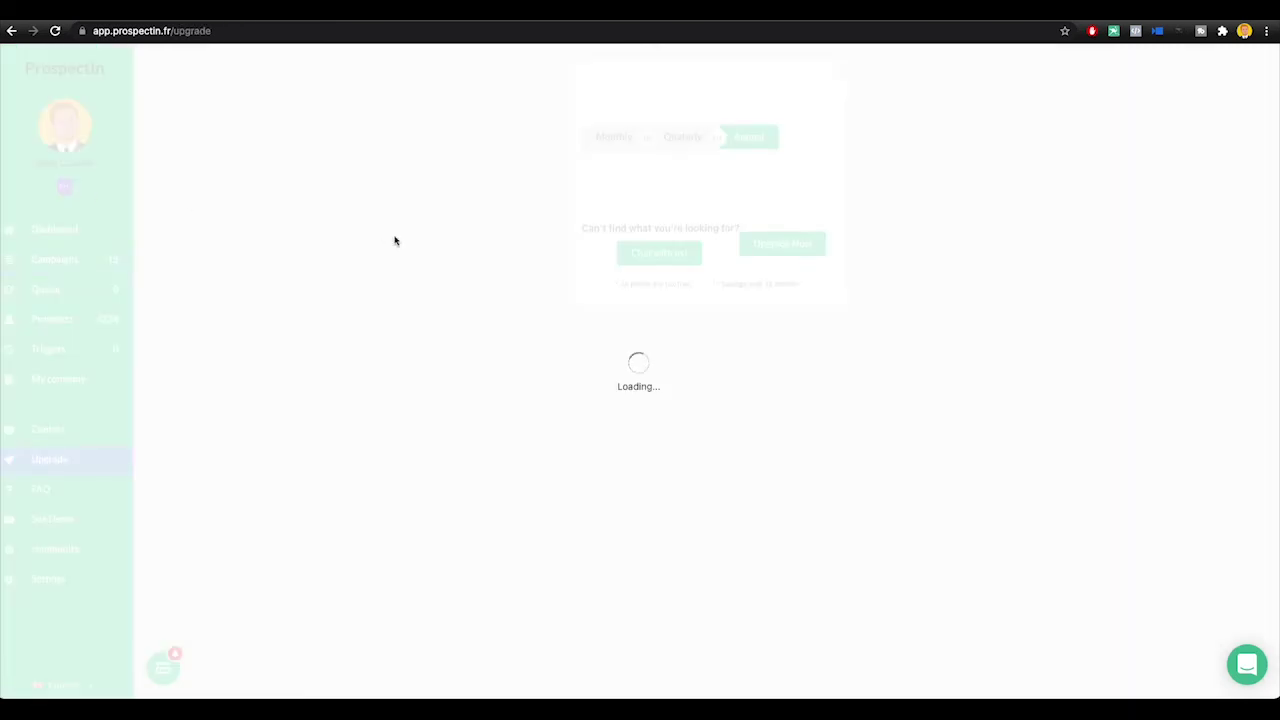